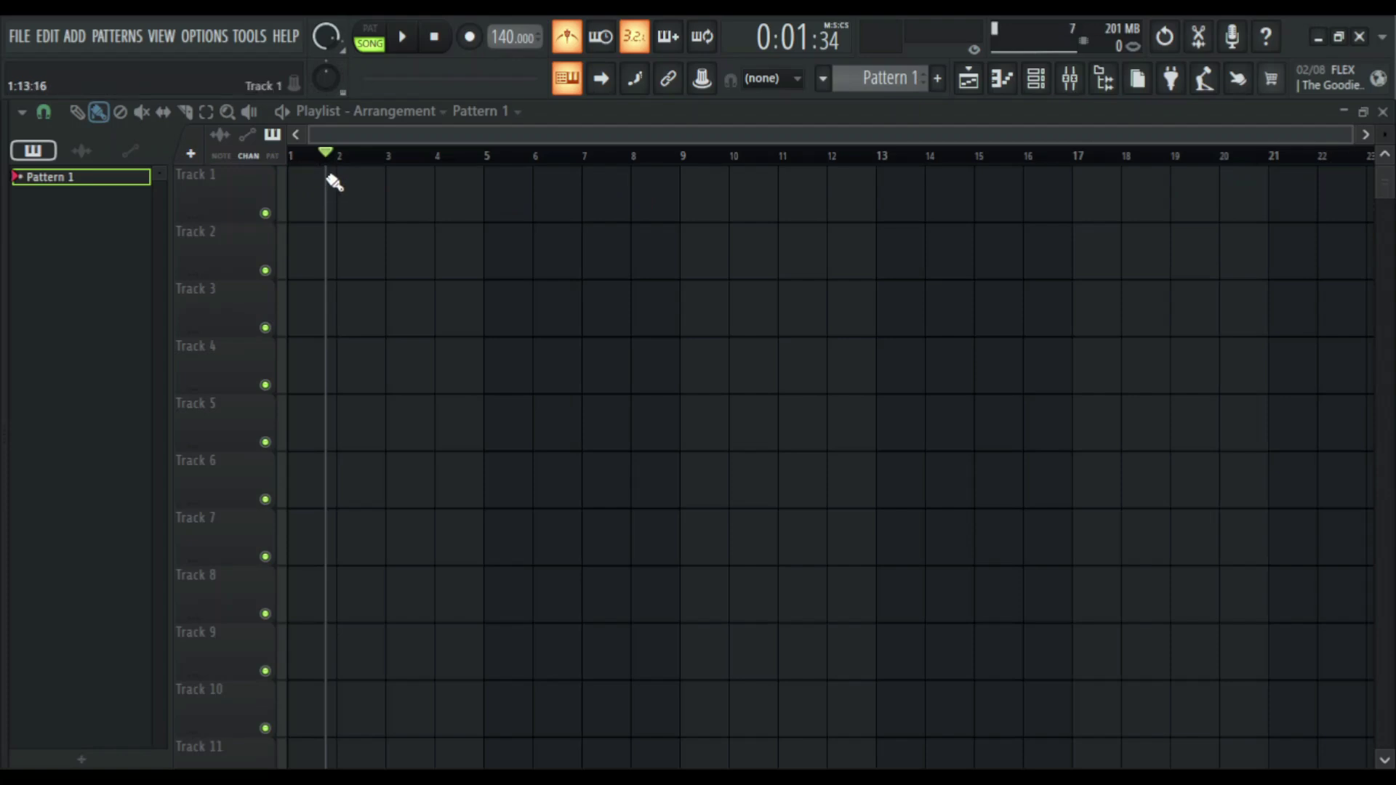
Return the playhead to the song start and make Track 1 an audio track assigned to mixer track Insert 1
drag(325, 151, 295, 163)
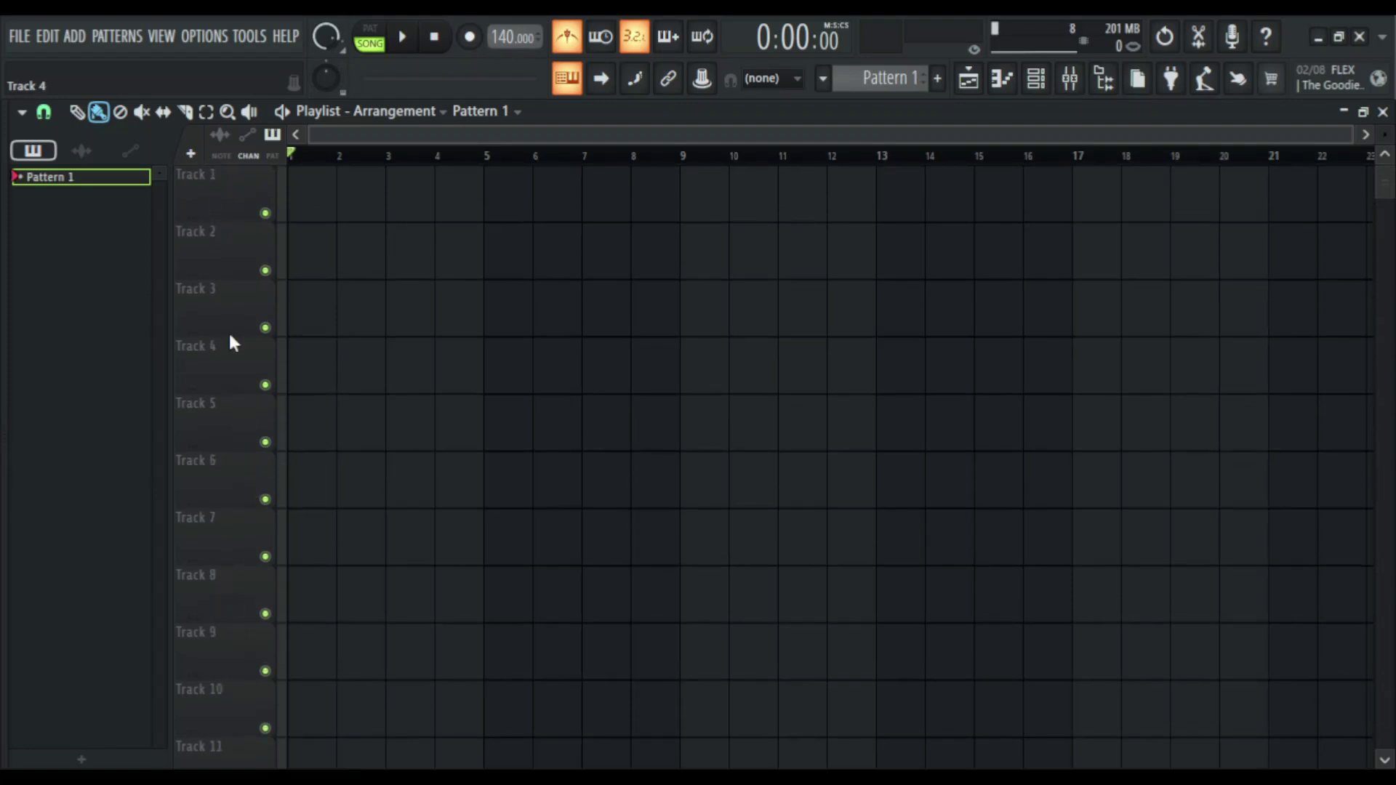
click(215, 183)
right_click(215, 184)
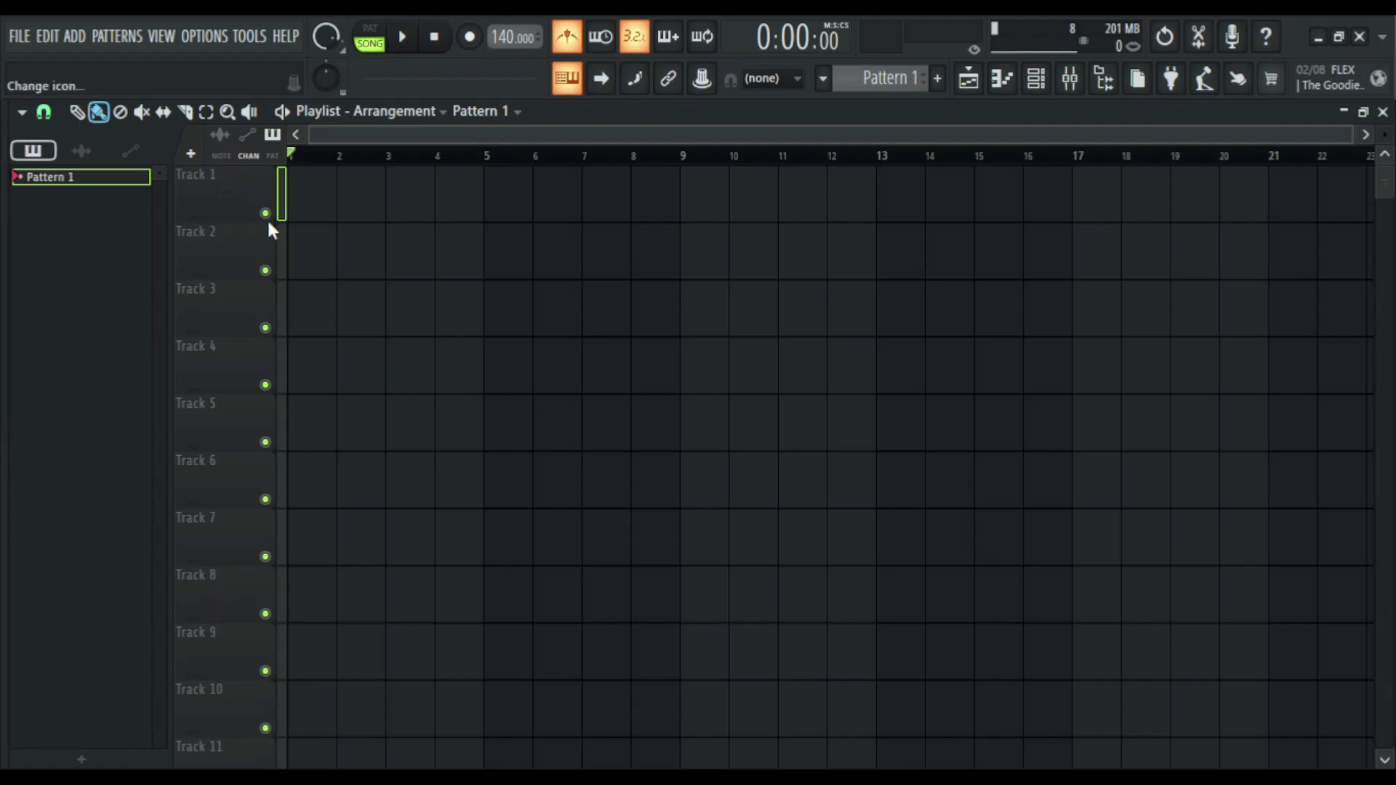
mouse_move(254, 298)
mouse_move(414, 317)
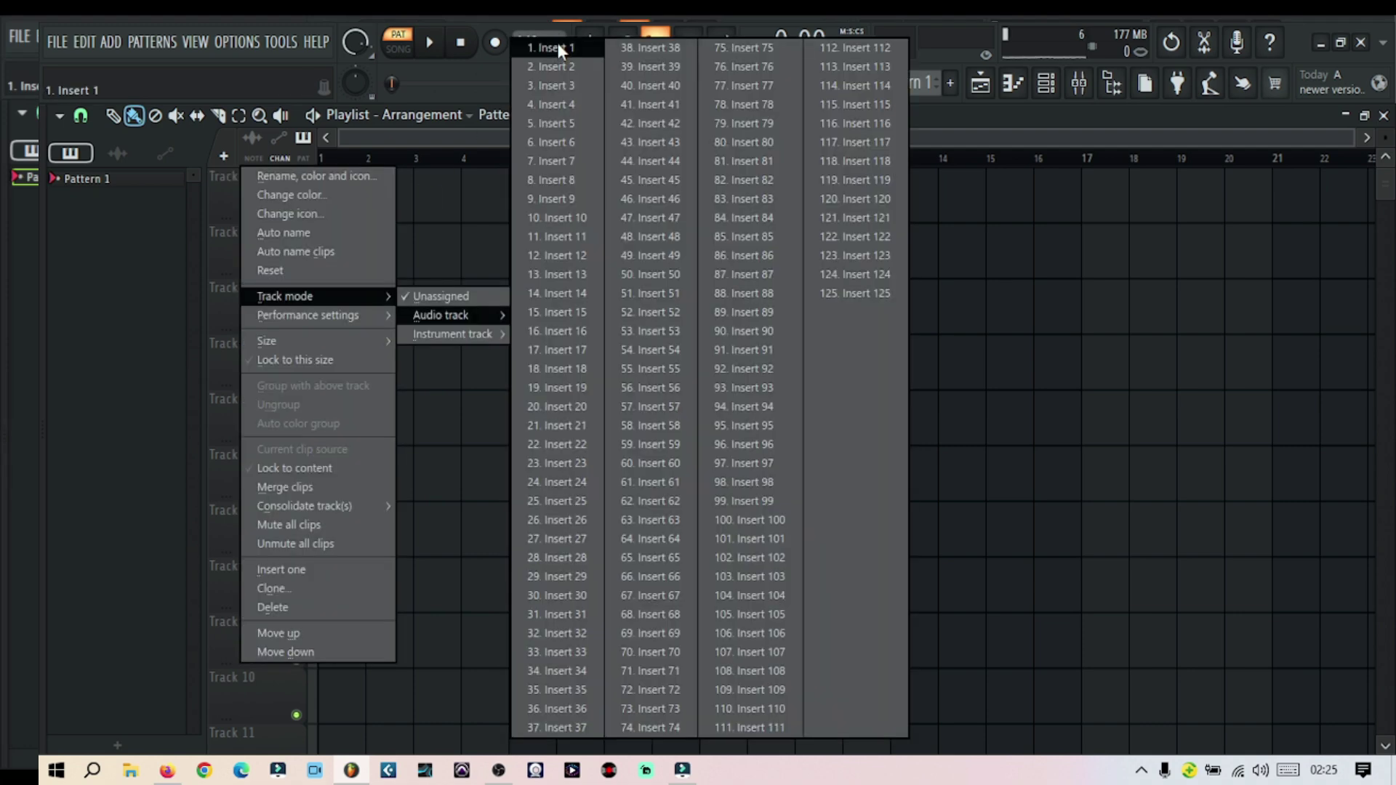
click(558, 48)
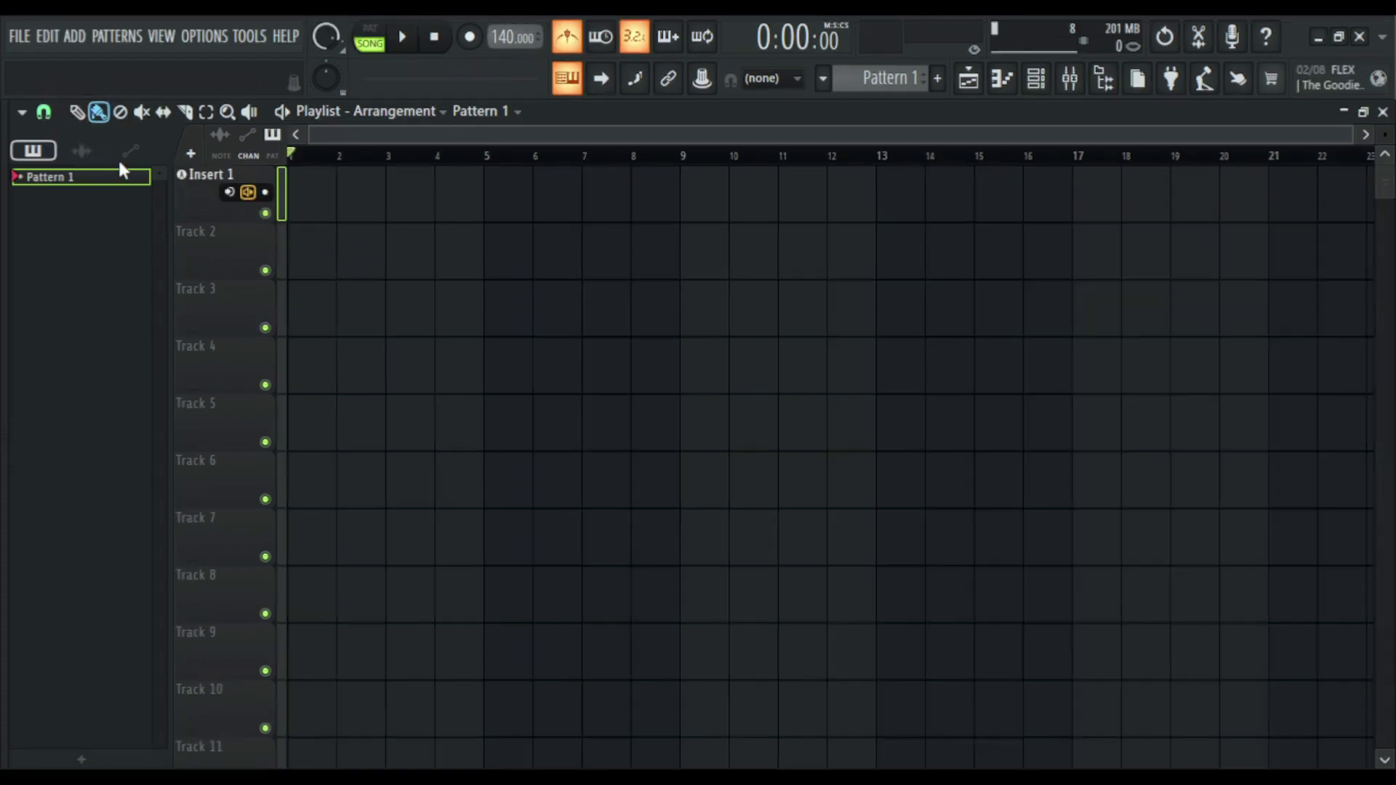
Enlarge the Insert 1 playlist track and arm it for recording from the mono input In 1
drag(246, 219, 277, 287)
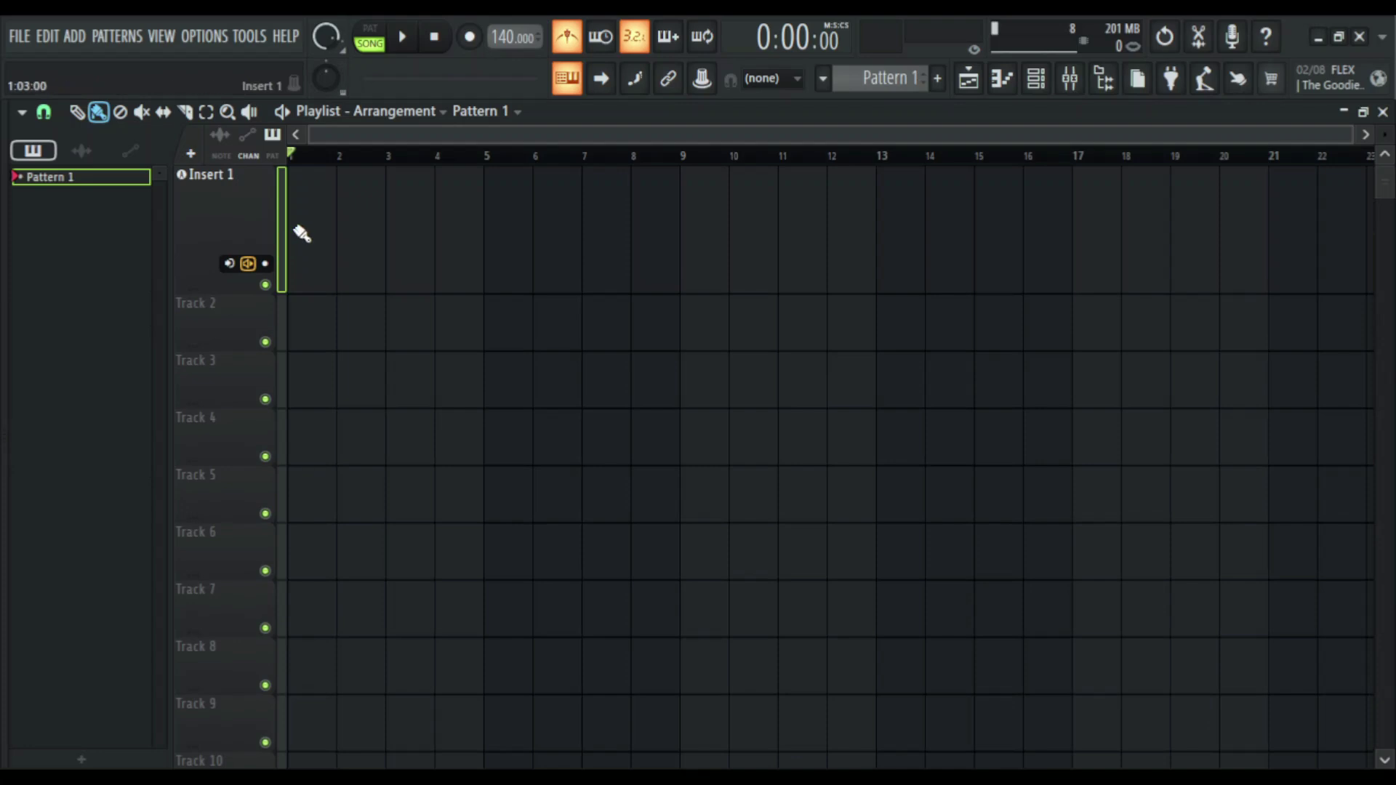
click(240, 266)
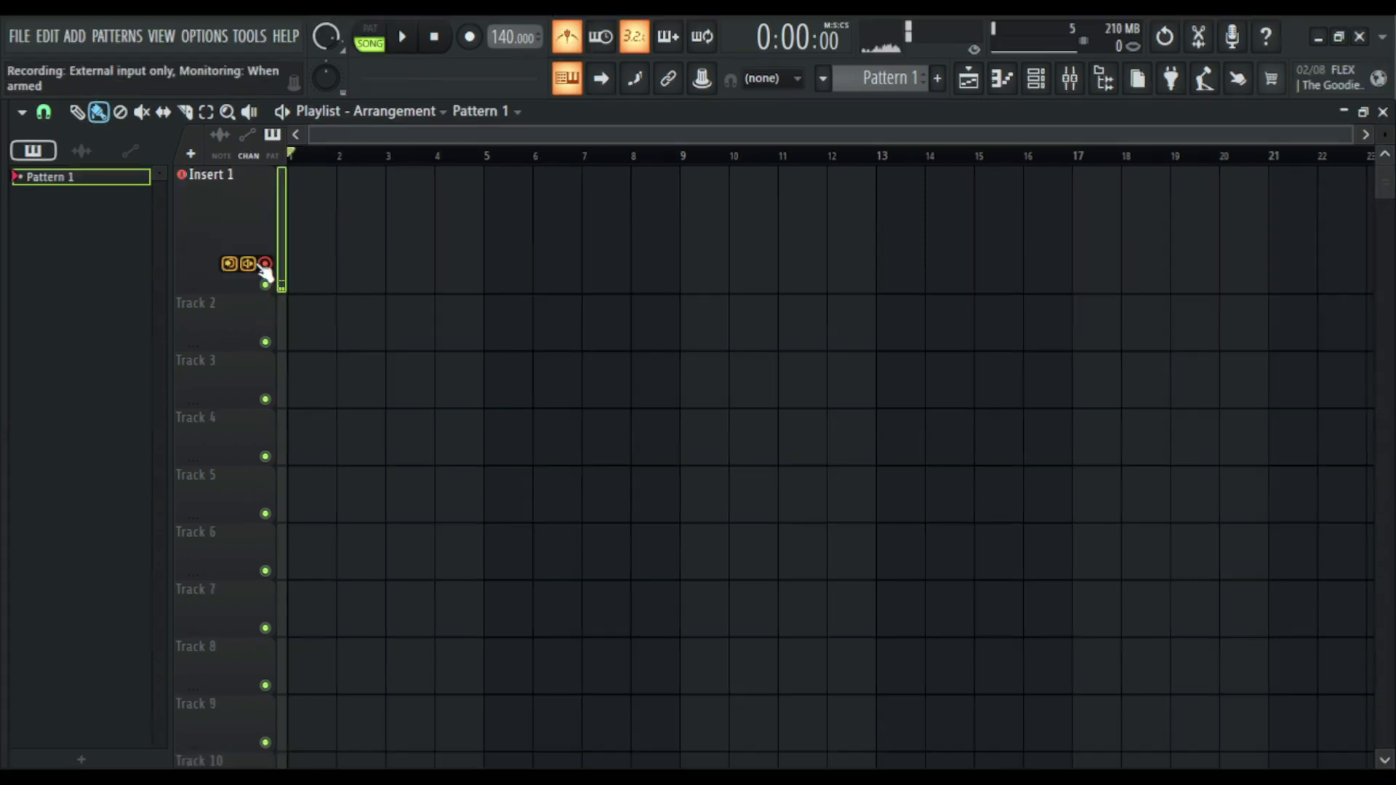
click(265, 264)
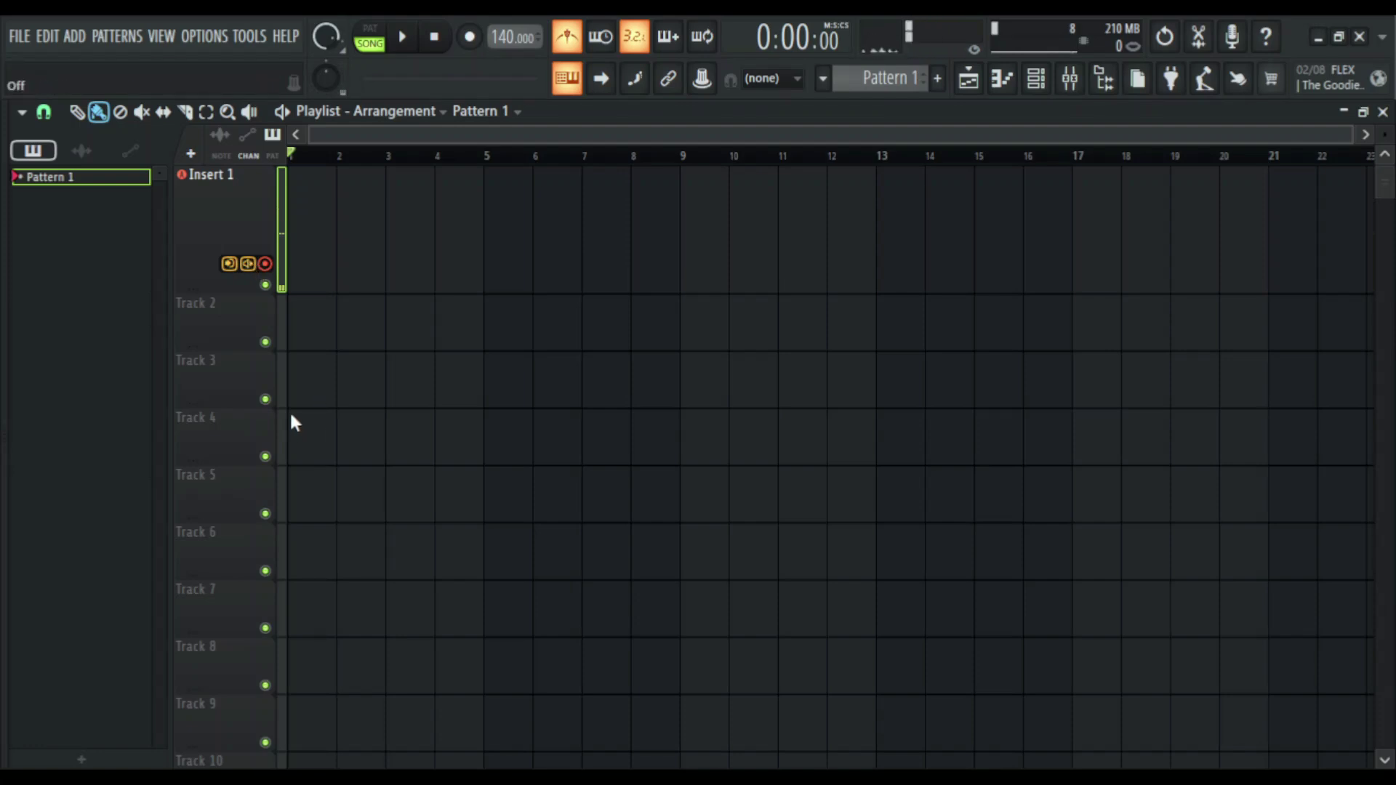
Set external input monitoring to Off for the Insert 1 audio track
click(247, 264)
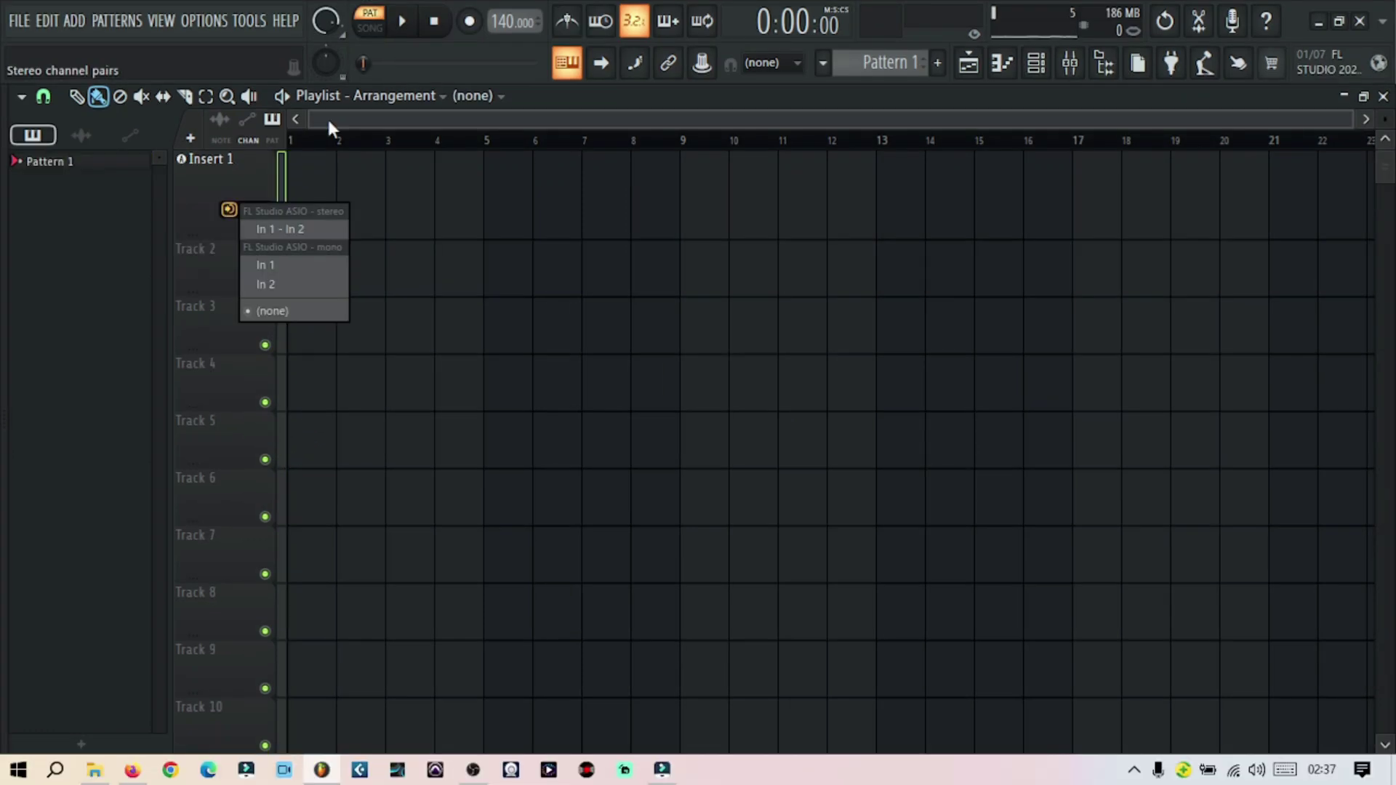
click(256, 194)
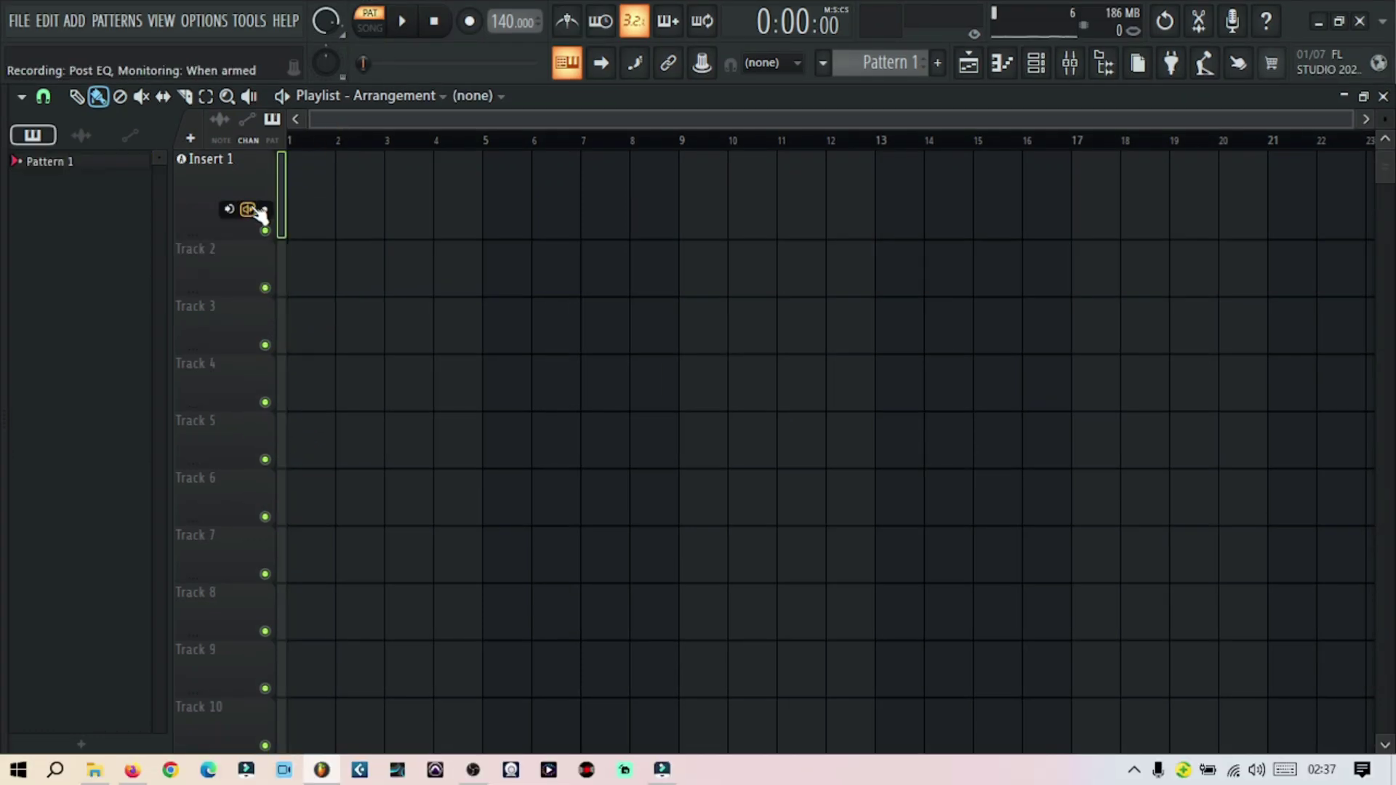
click(250, 209)
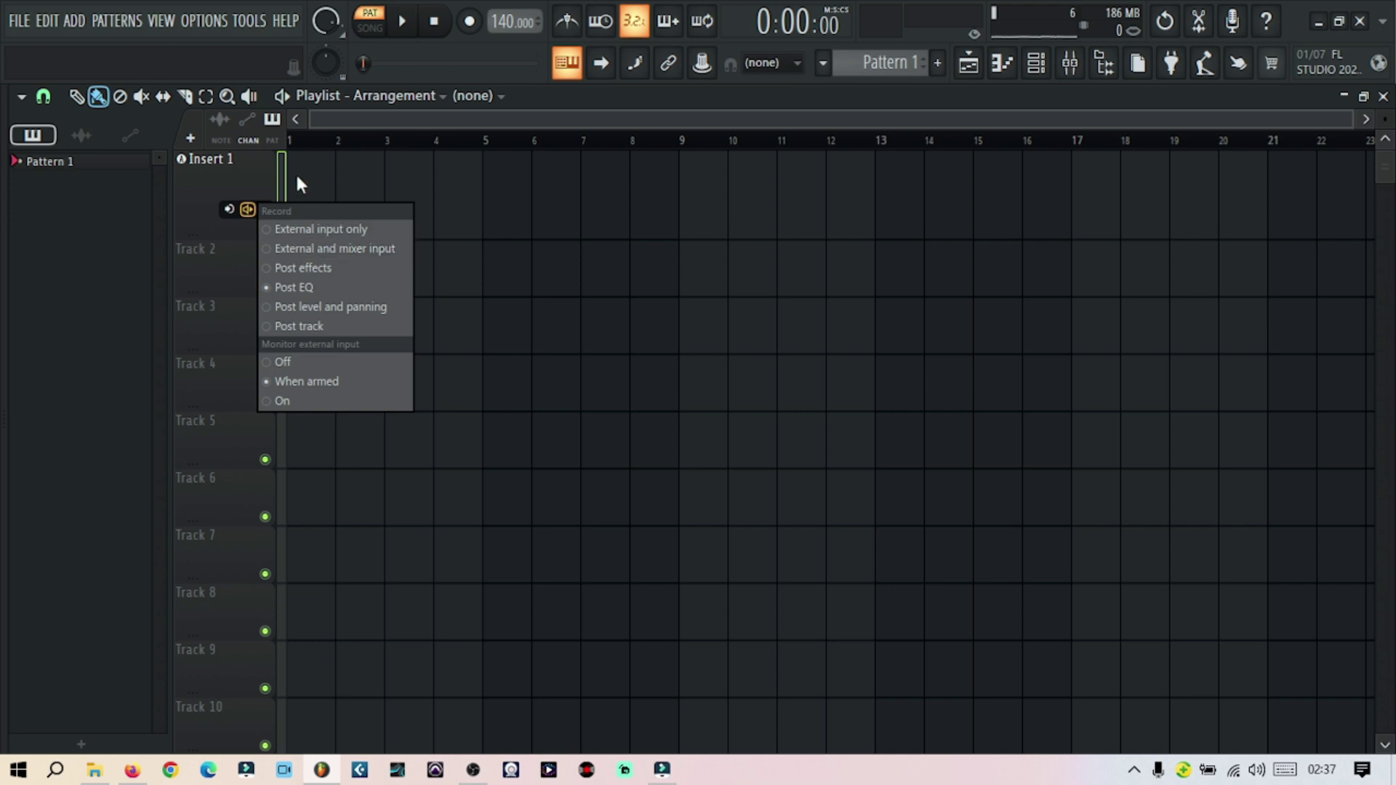
click(340, 174)
right_click(367, 195)
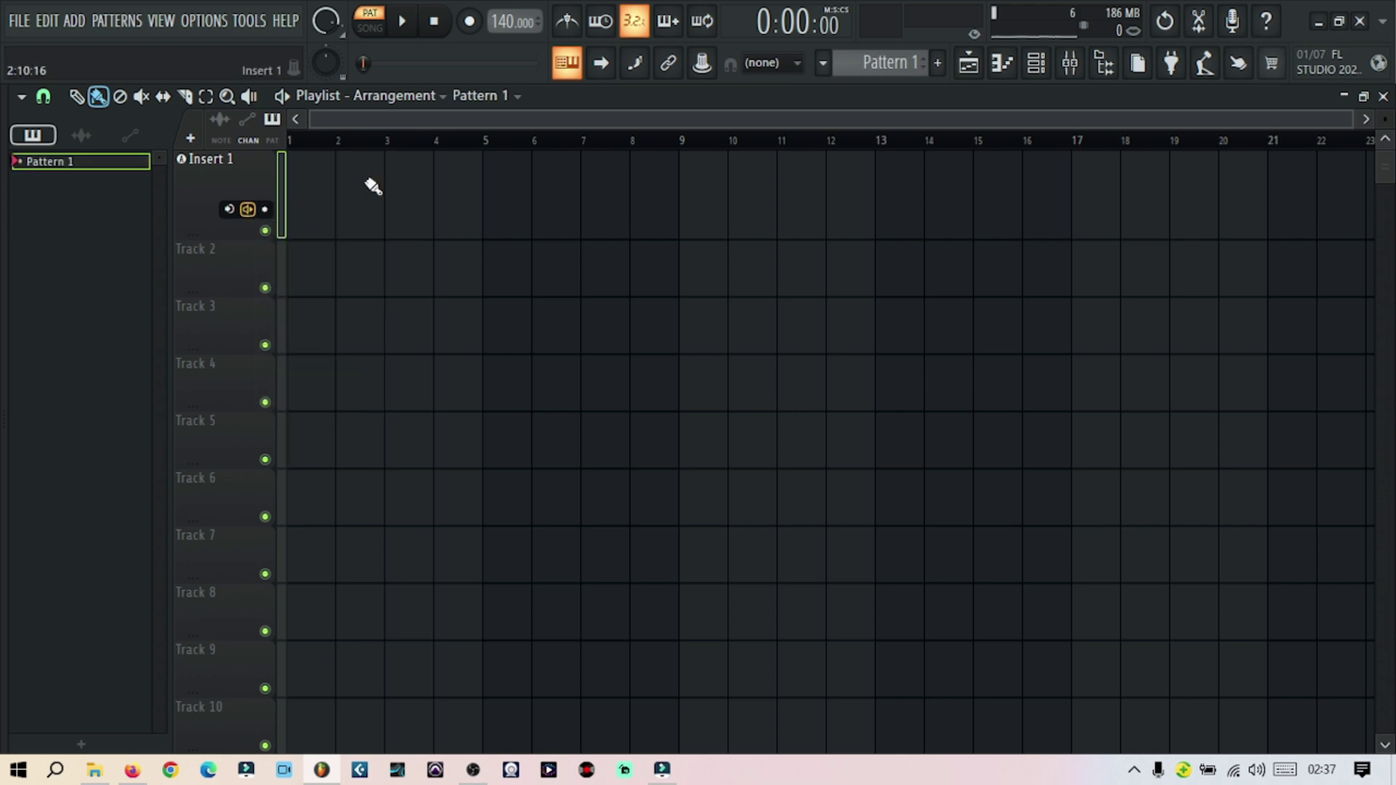
right_click(248, 210)
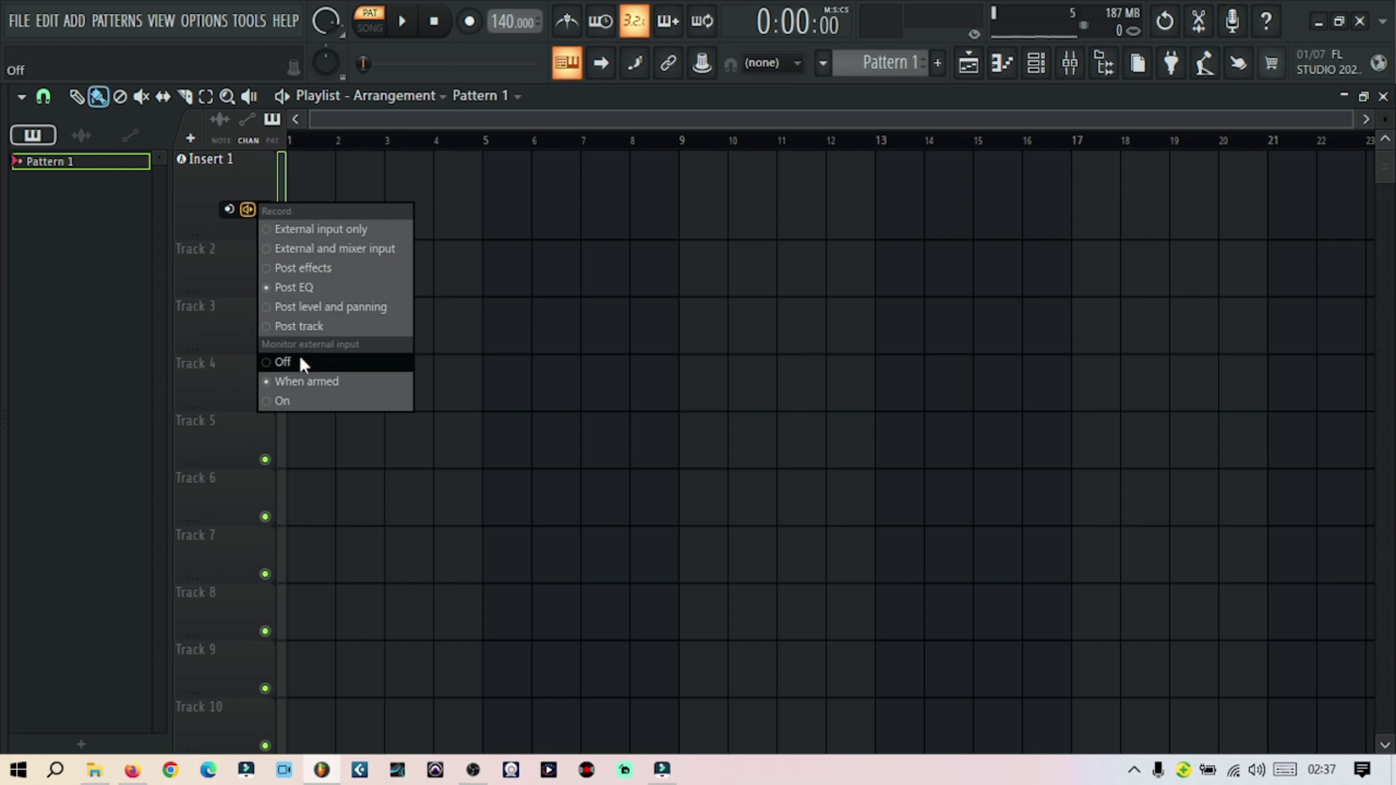
key(Escape)
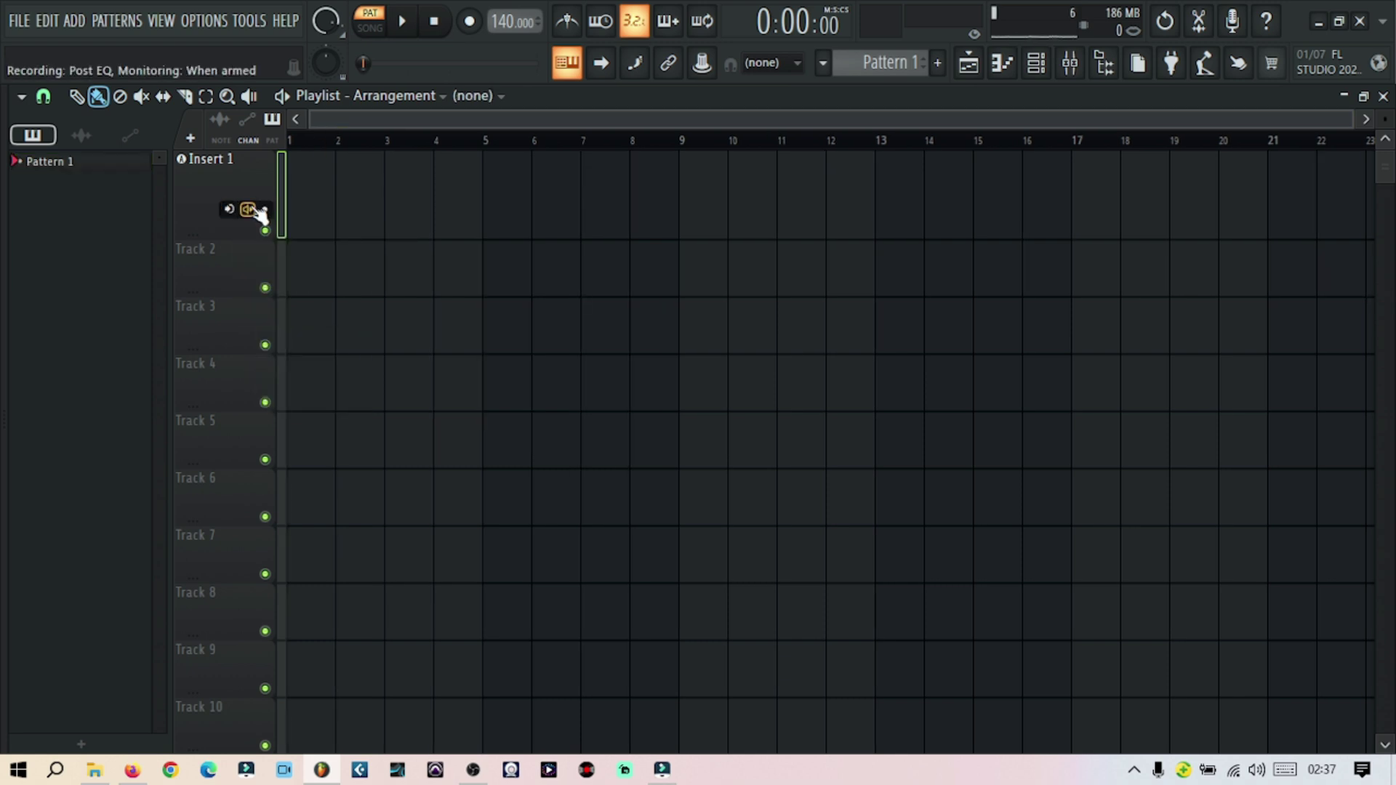
right_click(248, 210)
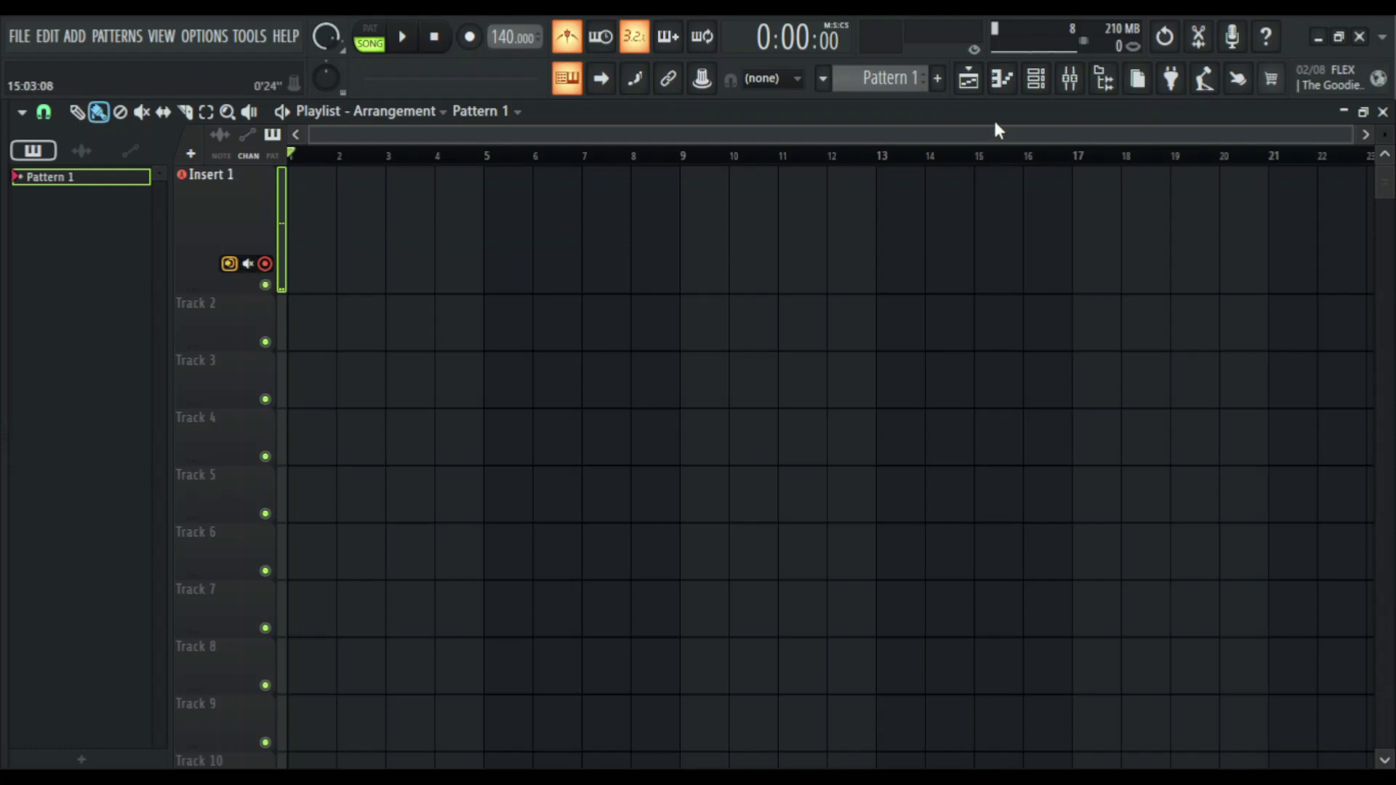
Check the incoming signal level of Insert 1 in the mixer and return to the playlist
click(1070, 78)
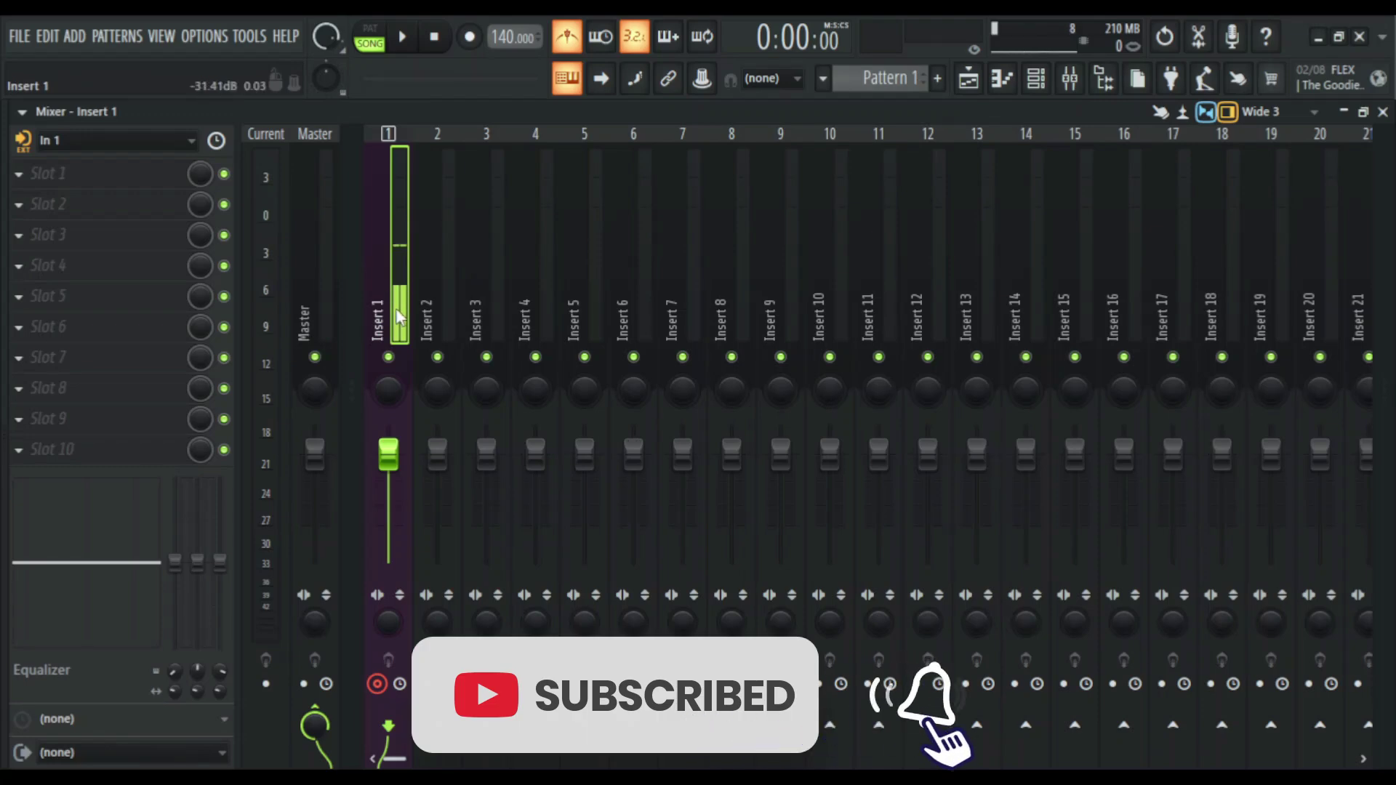
click(968, 78)
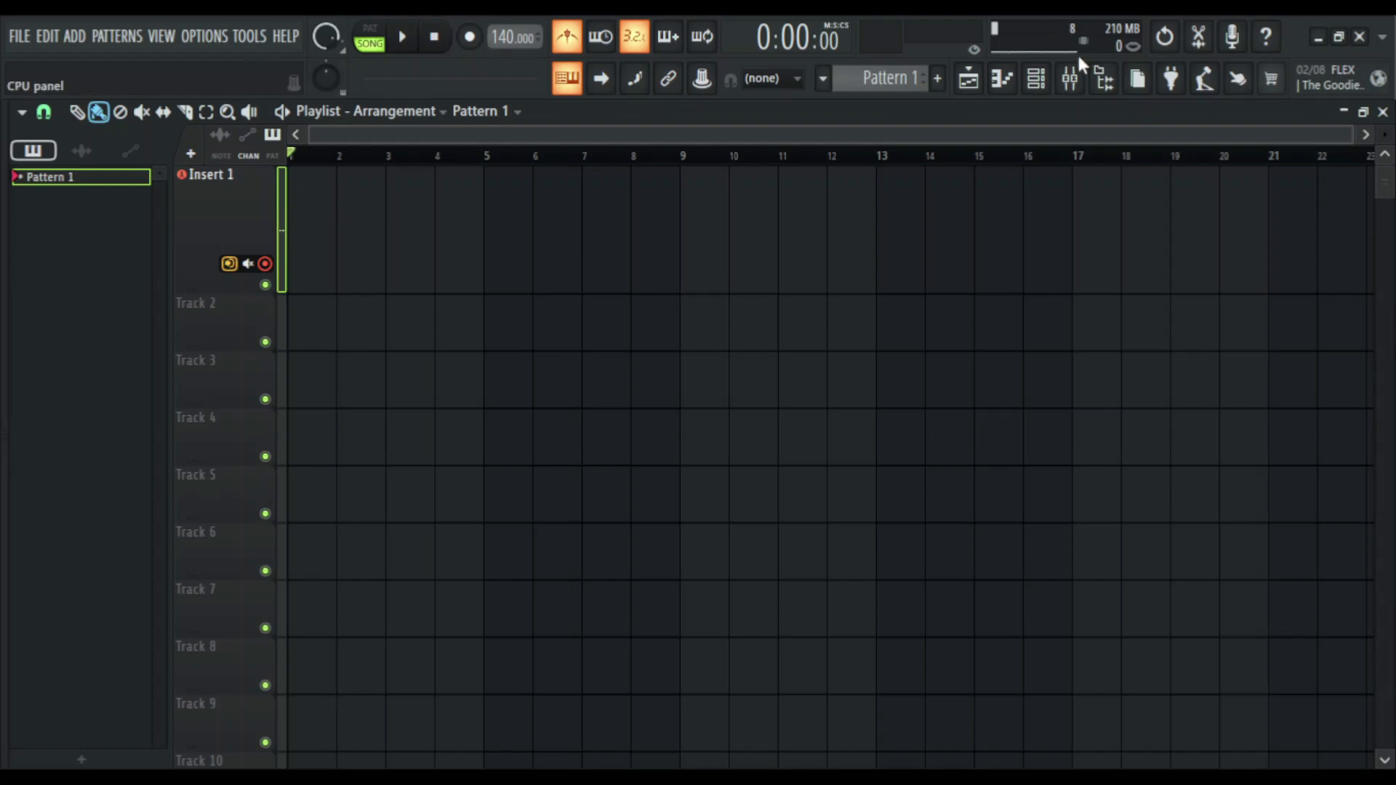
click(1075, 80)
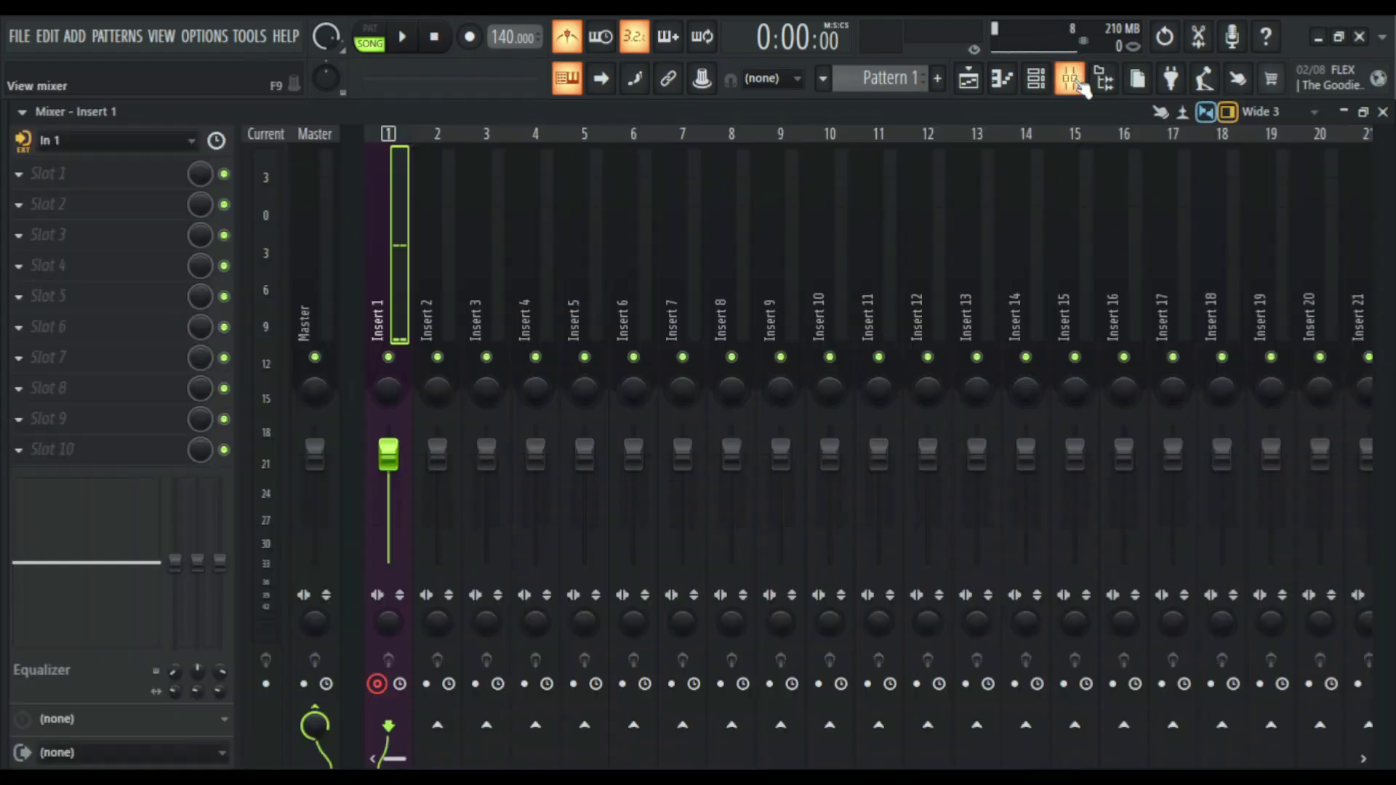
click(973, 81)
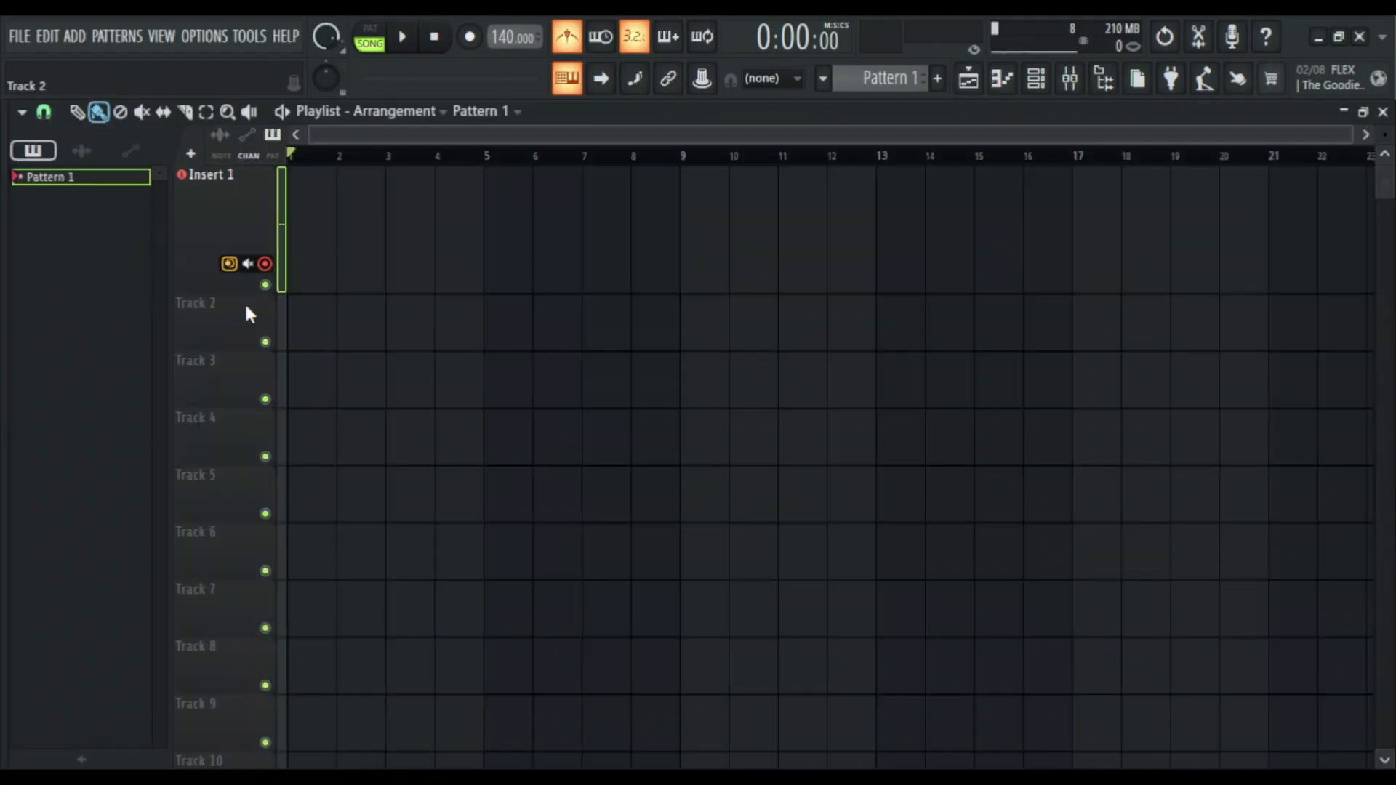
Load Fruity parametric EQ 2 into the first effect slot of Insert 1, close its window and return to the playlist
click(1069, 80)
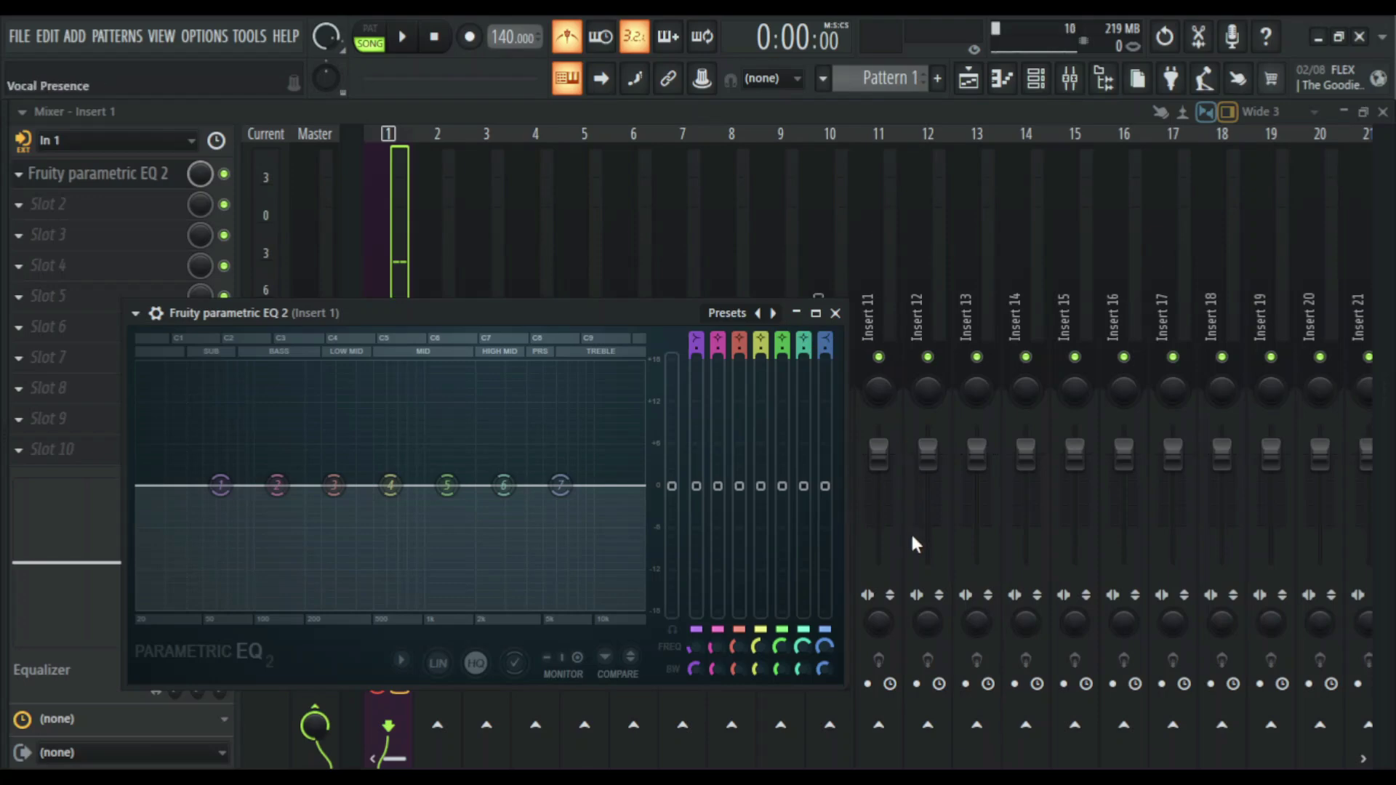
click(836, 314)
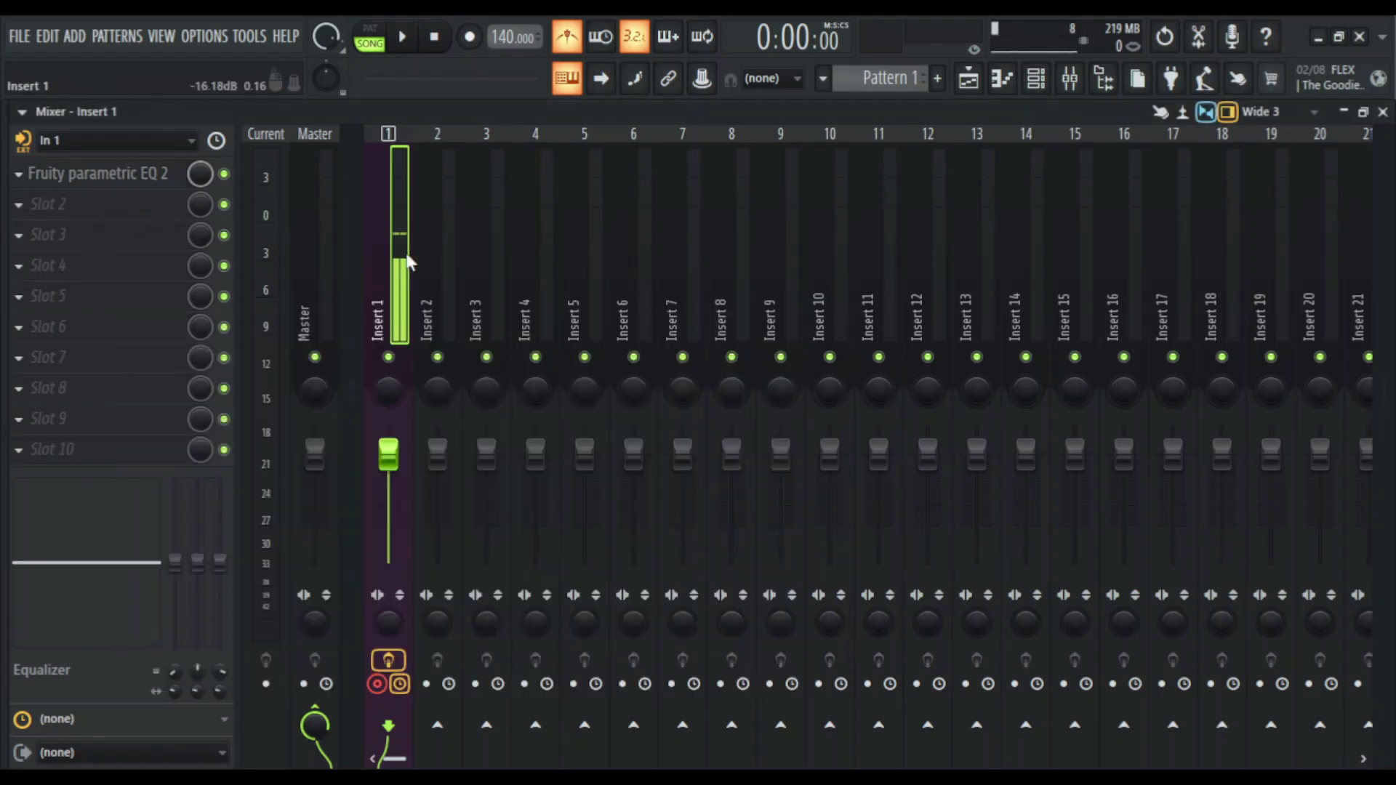
click(969, 81)
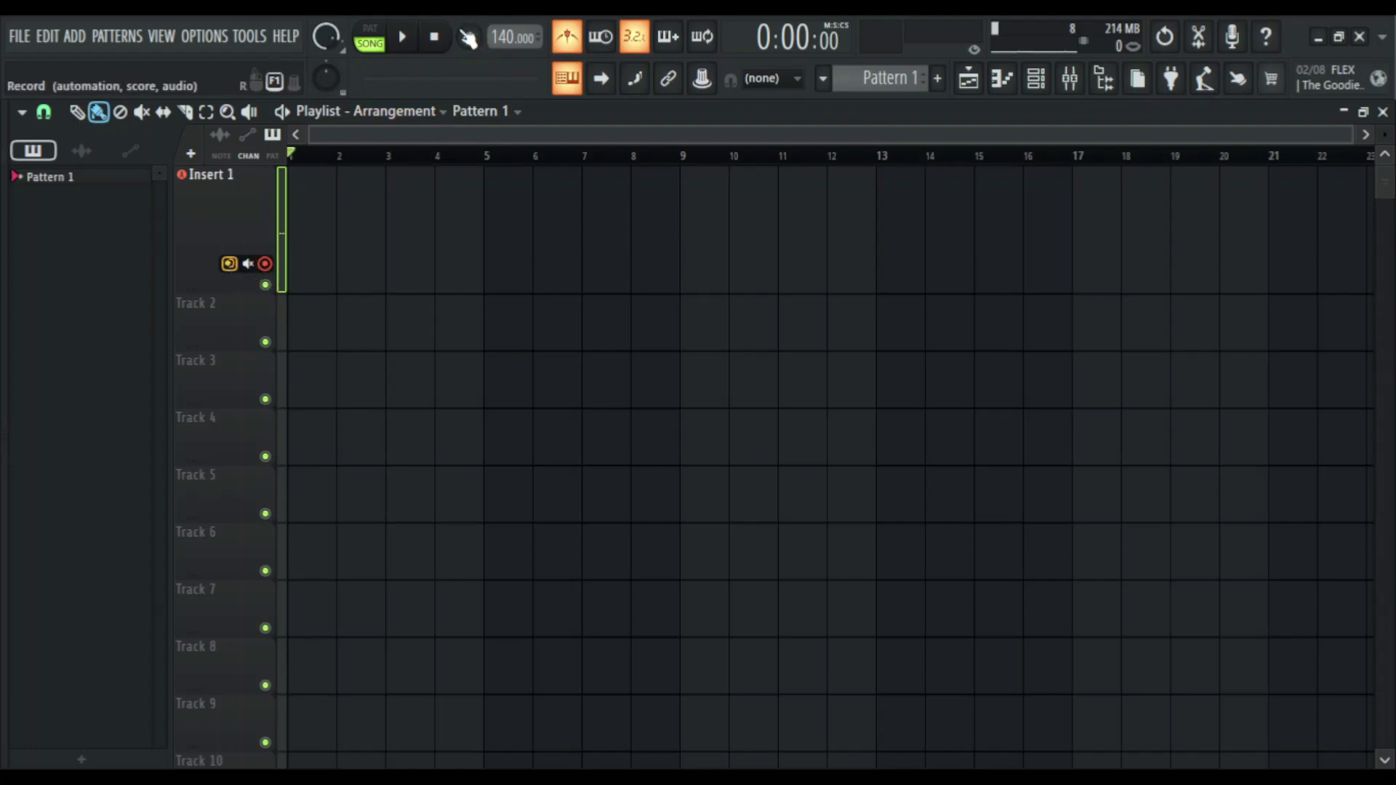
Record a first audio take of about 38 seconds on the Insert 1 track with the metronome off, and end record mode
click(469, 37)
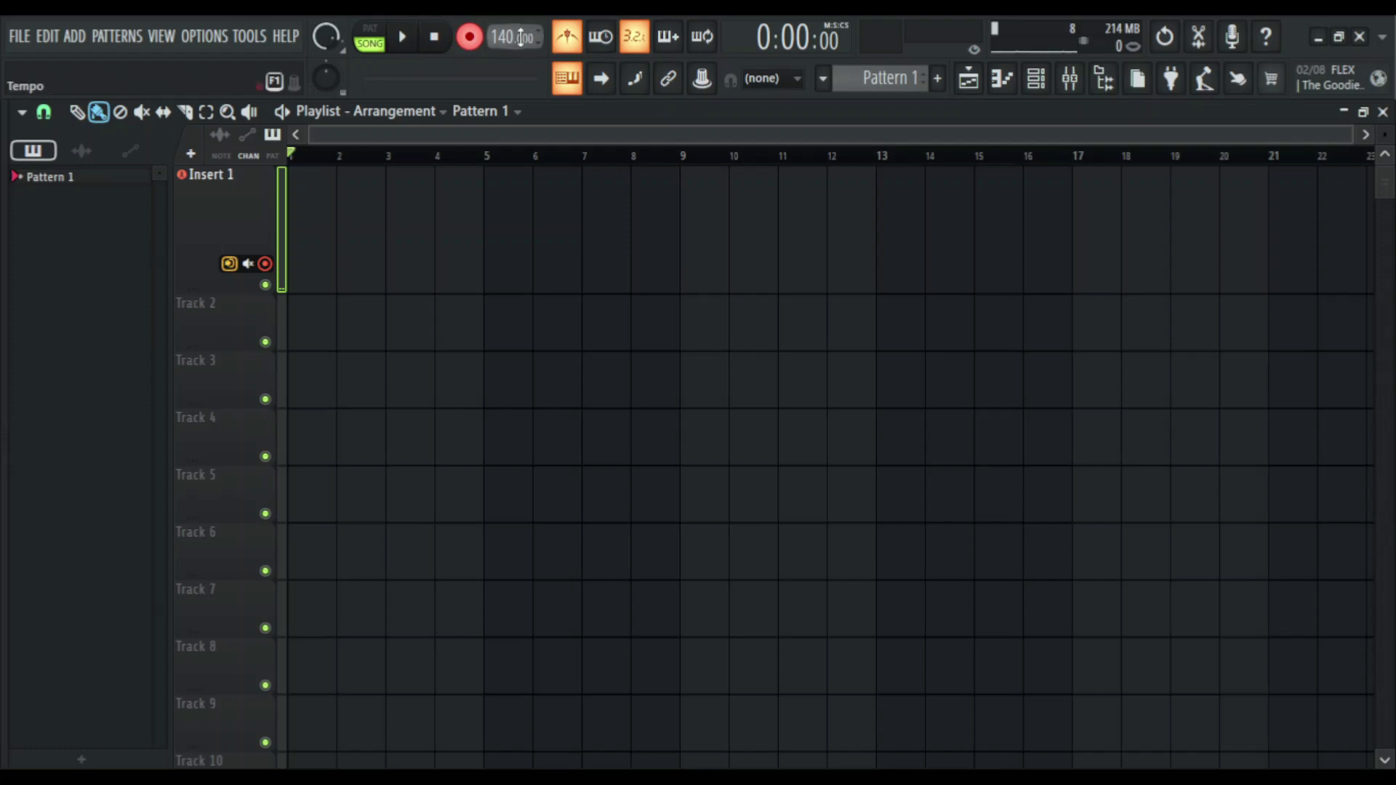
click(566, 40)
click(404, 40)
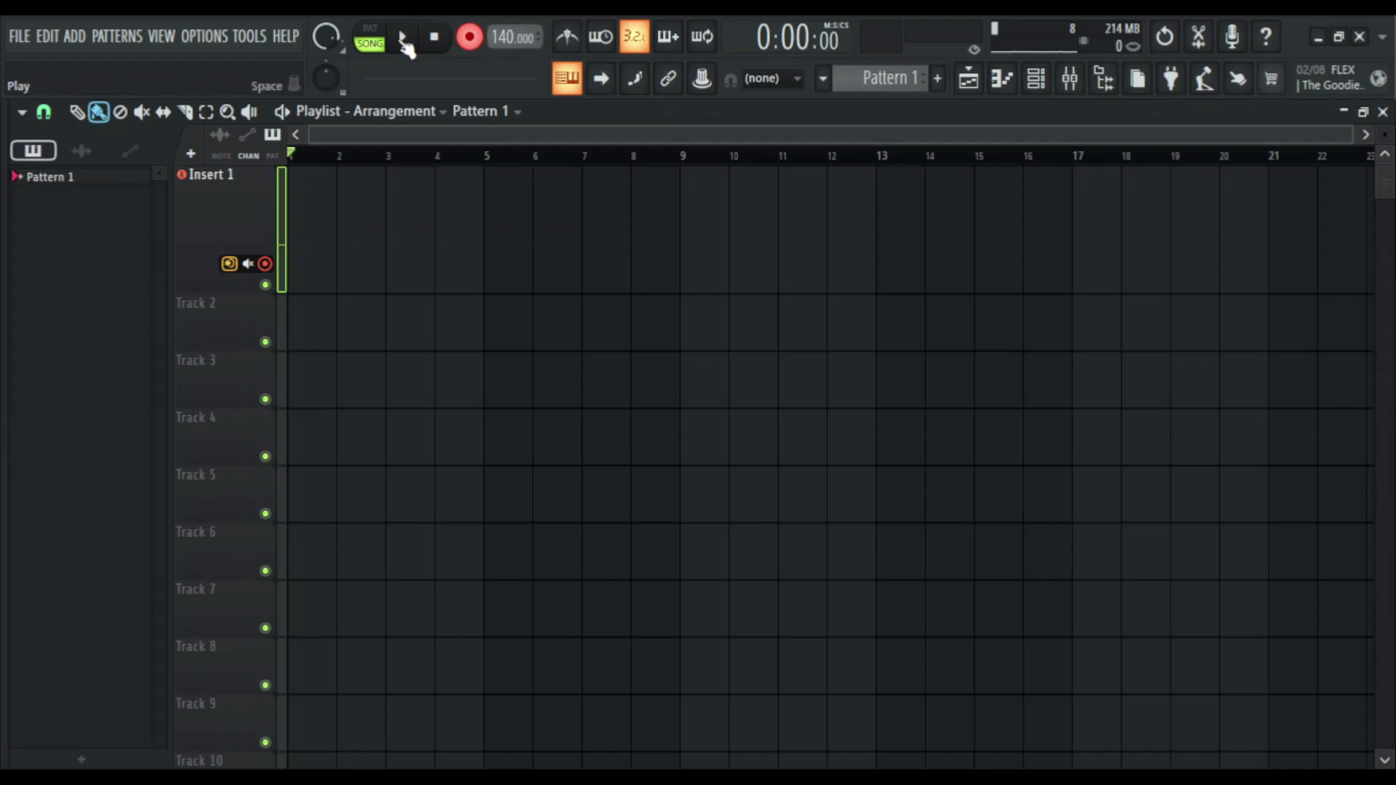
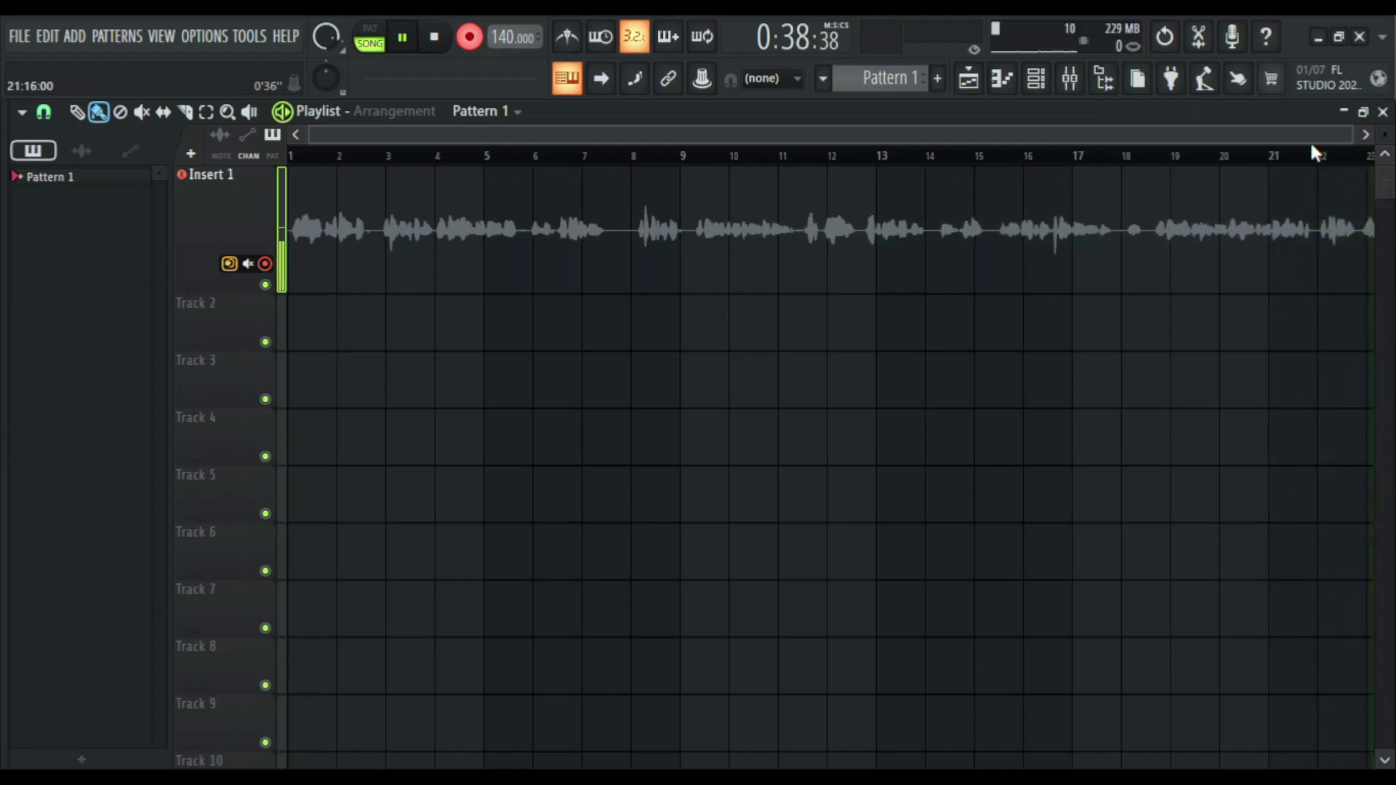
key(space)
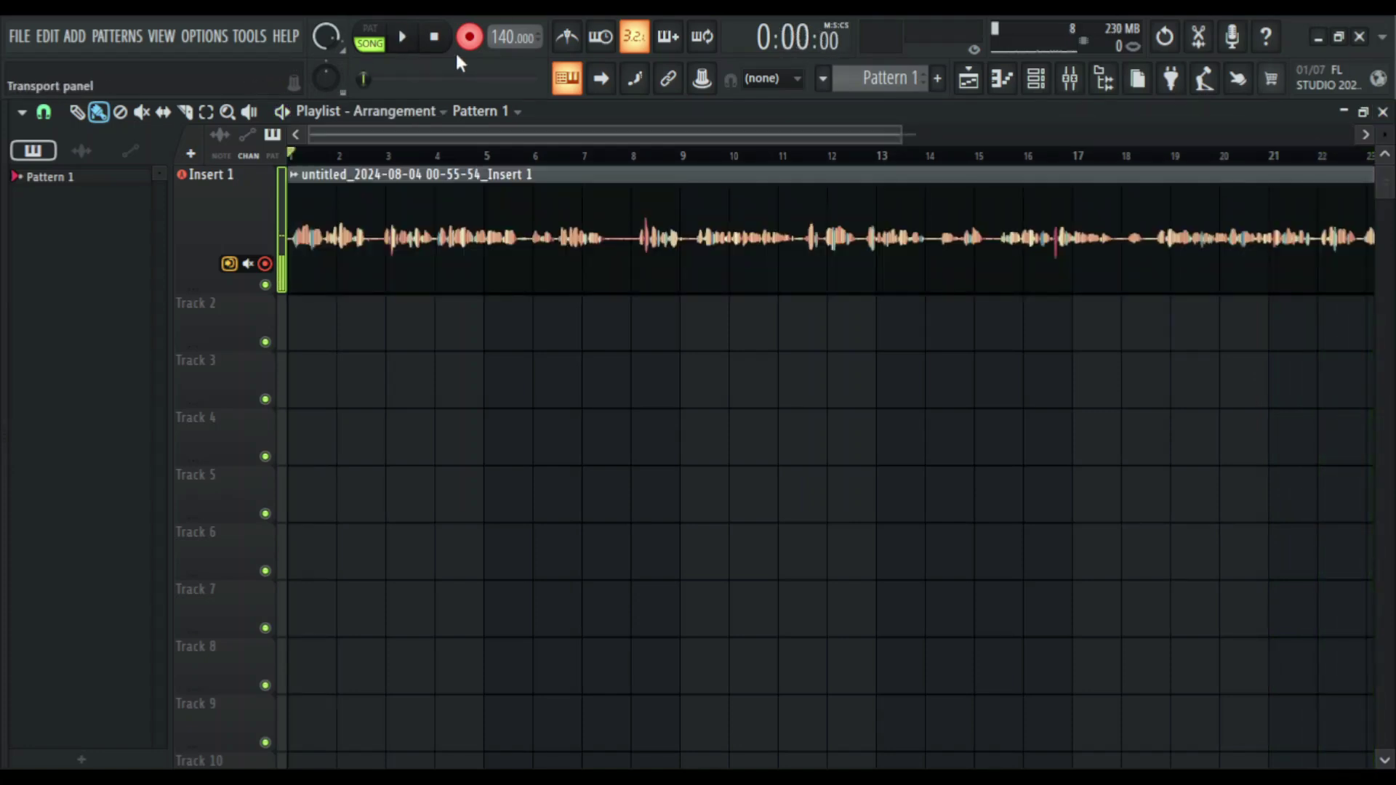
click(469, 37)
Play back the recorded take from the song start with the whole clip in view, and pause it
key(space)
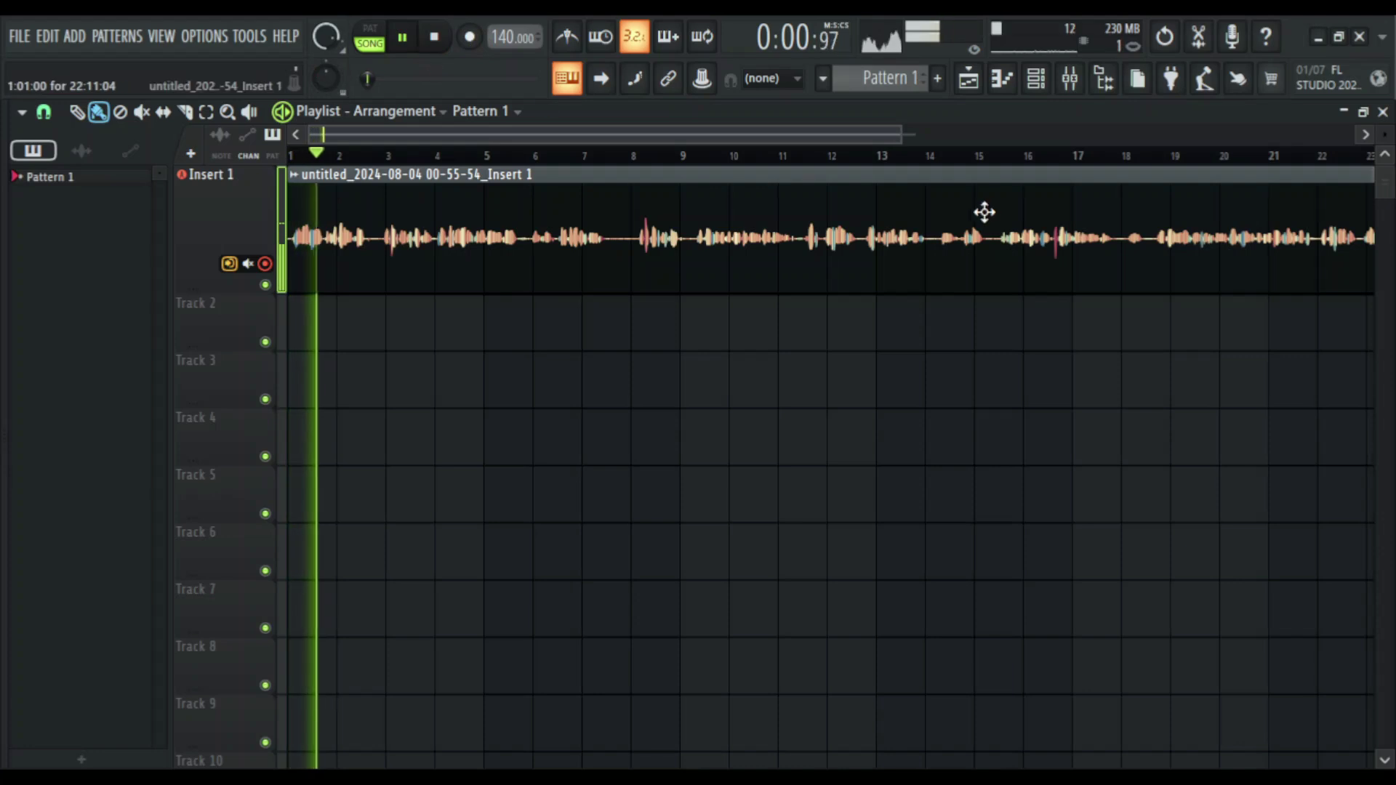
drag(902, 134, 1291, 141)
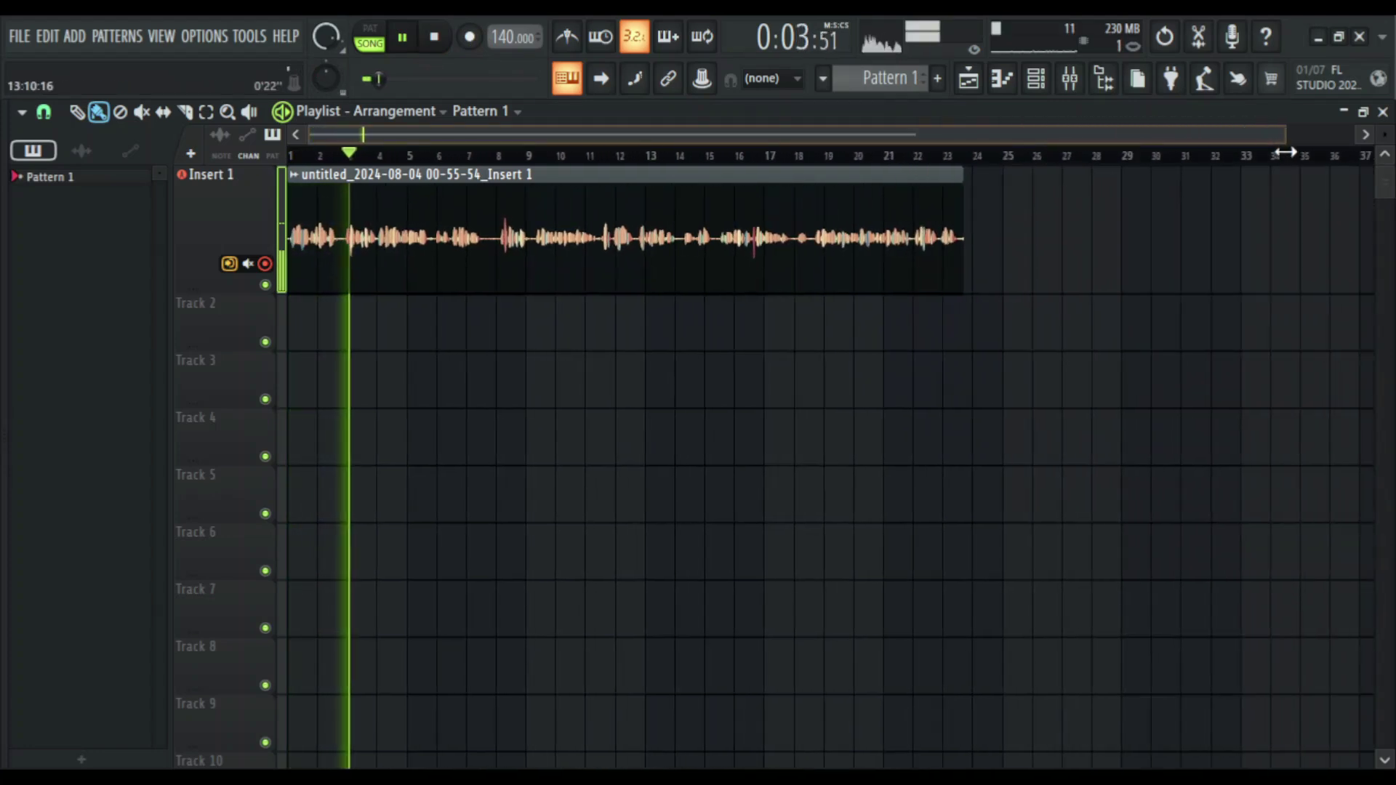
click(401, 40)
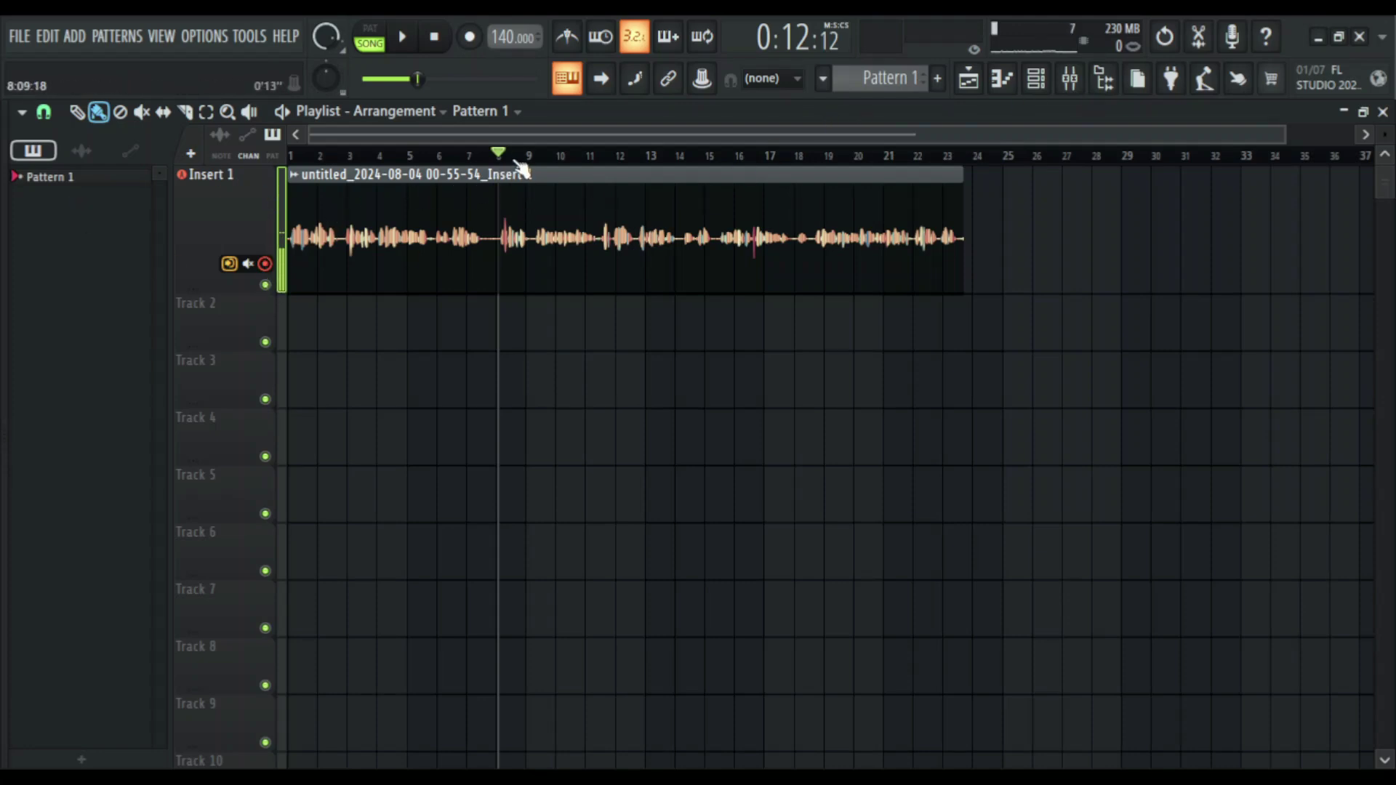
Mute the first take's clip and record a second take of about 41 seconds from the song start, ending record mode
click(318, 154)
key(Home)
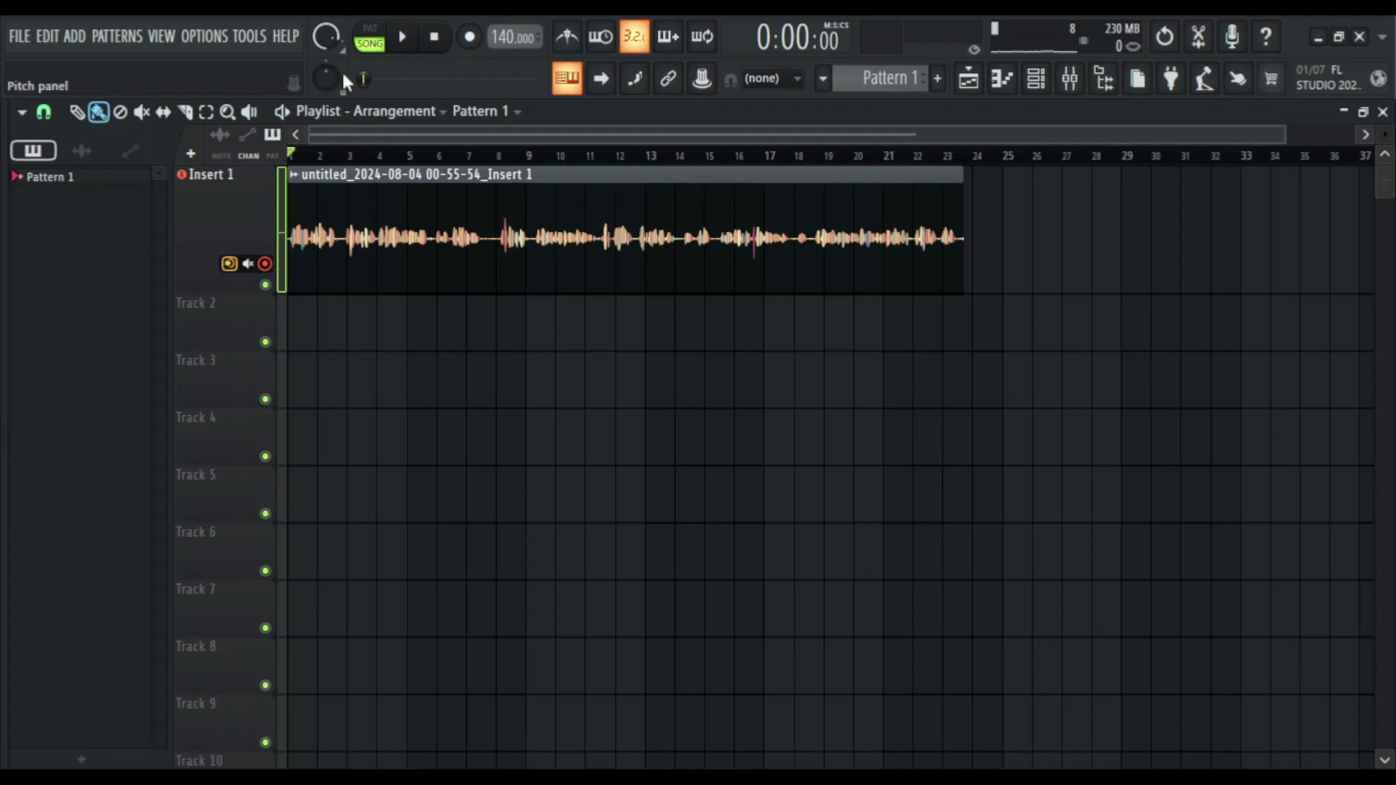
click(411, 254)
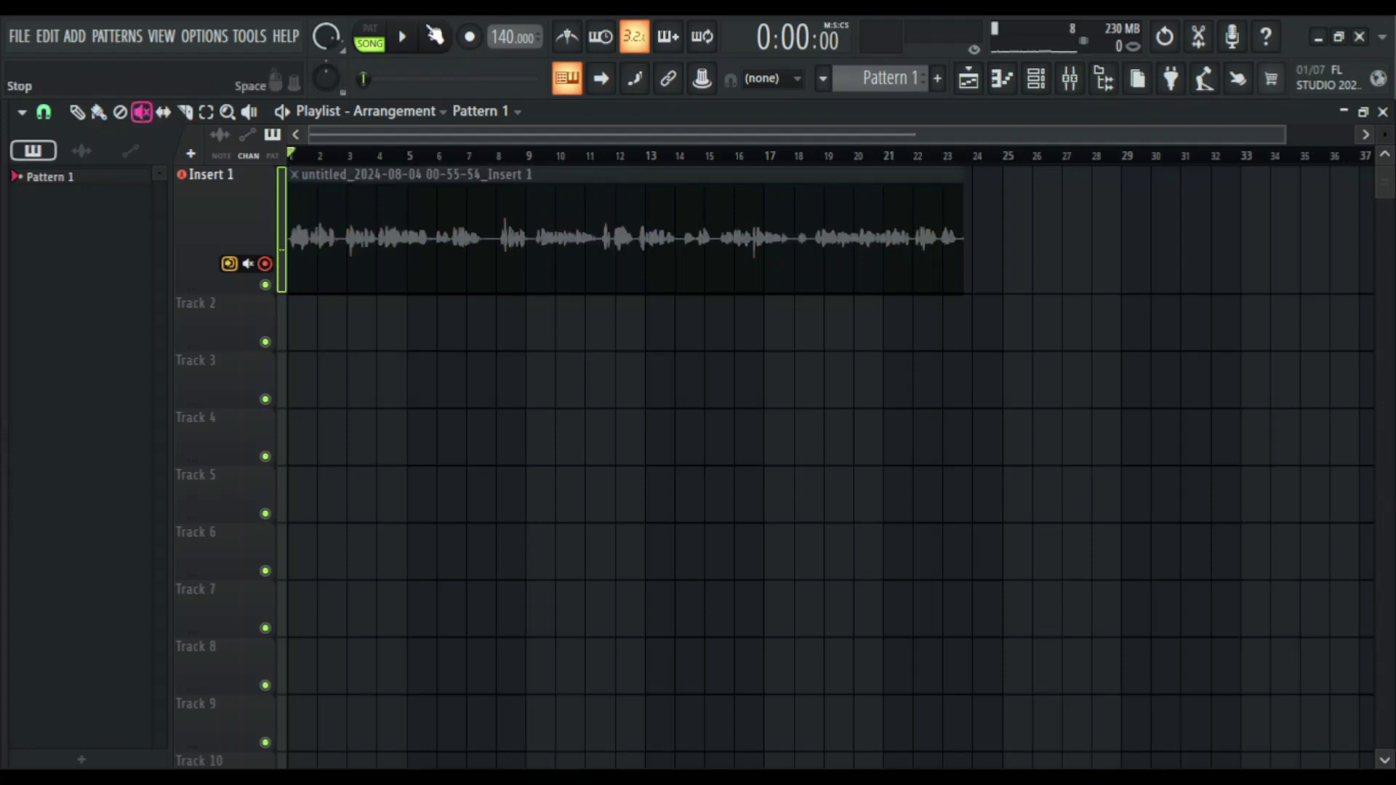
click(469, 37)
click(421, 46)
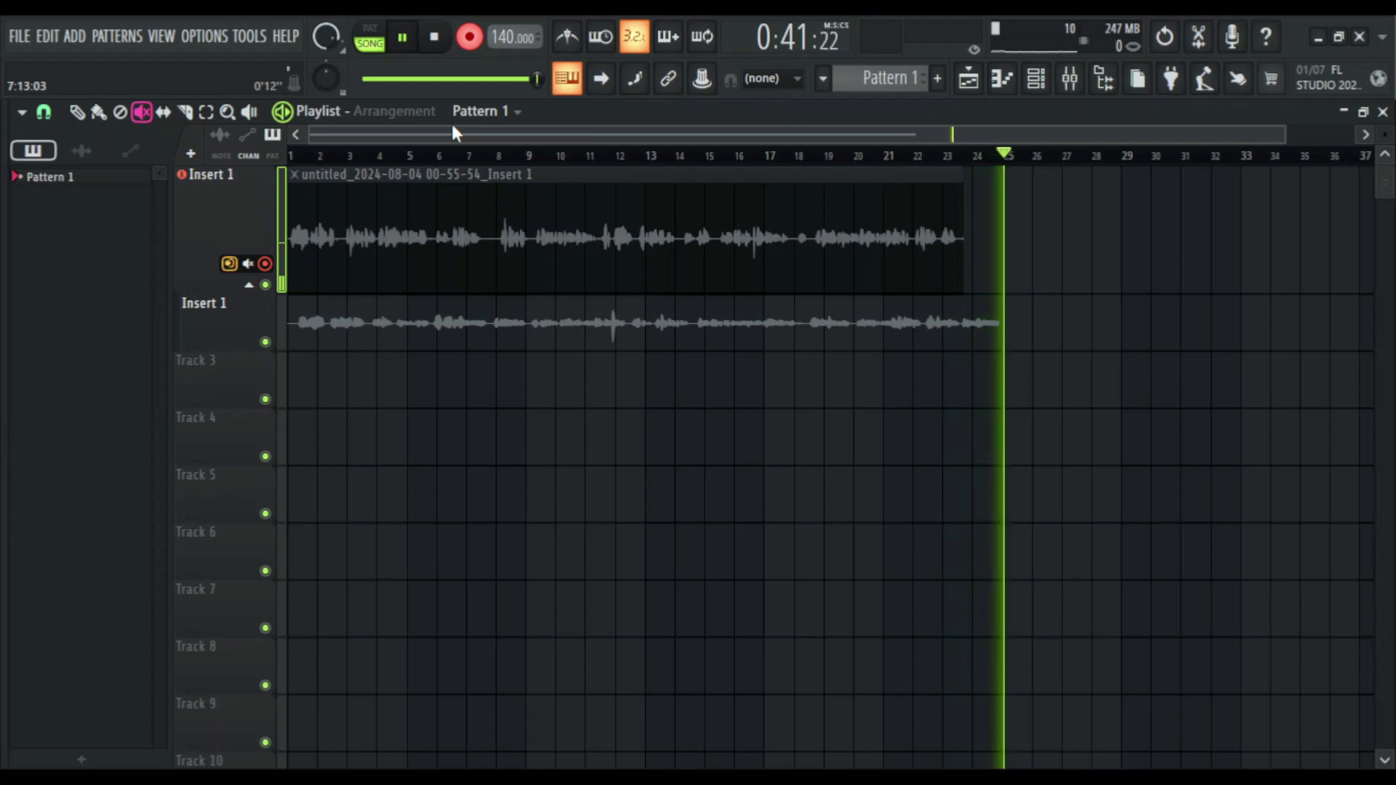
key(space)
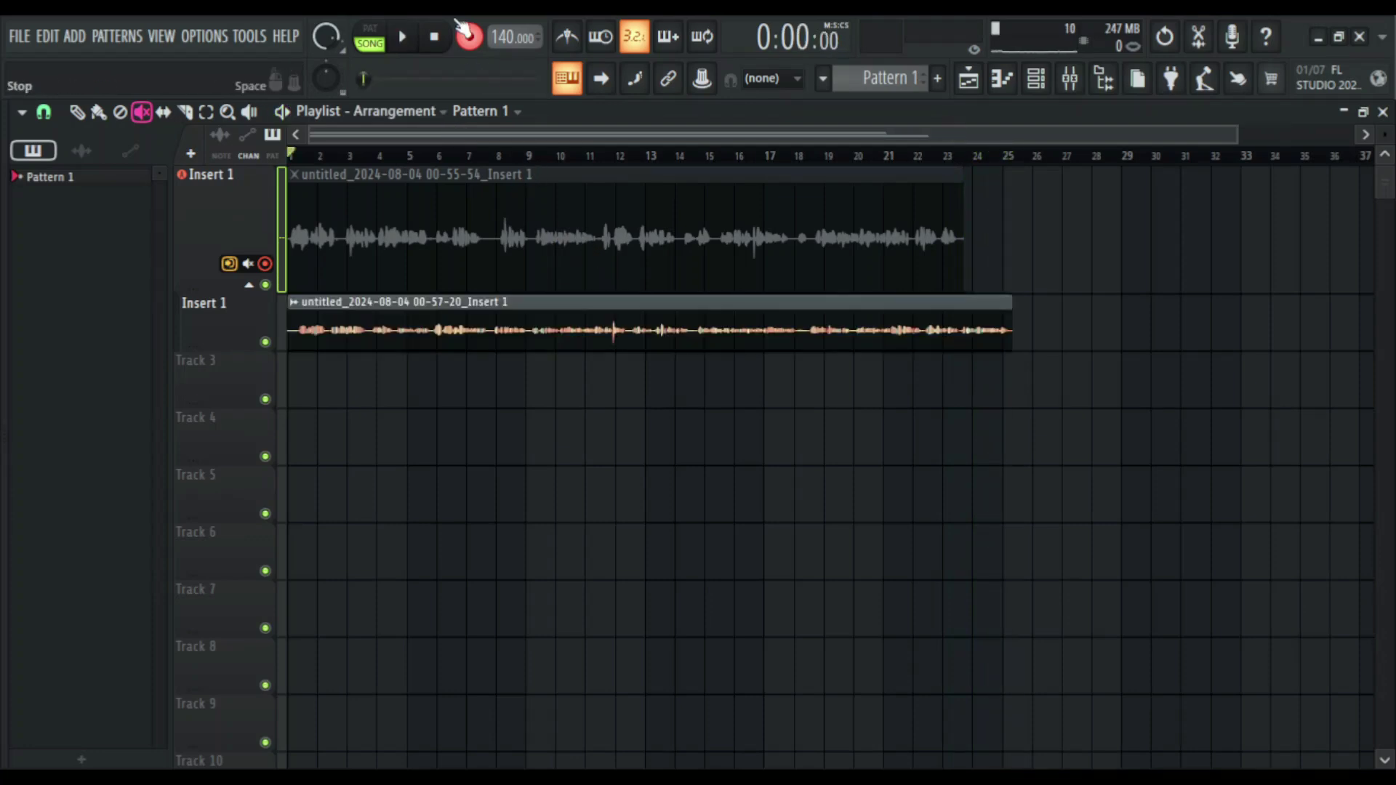
click(469, 38)
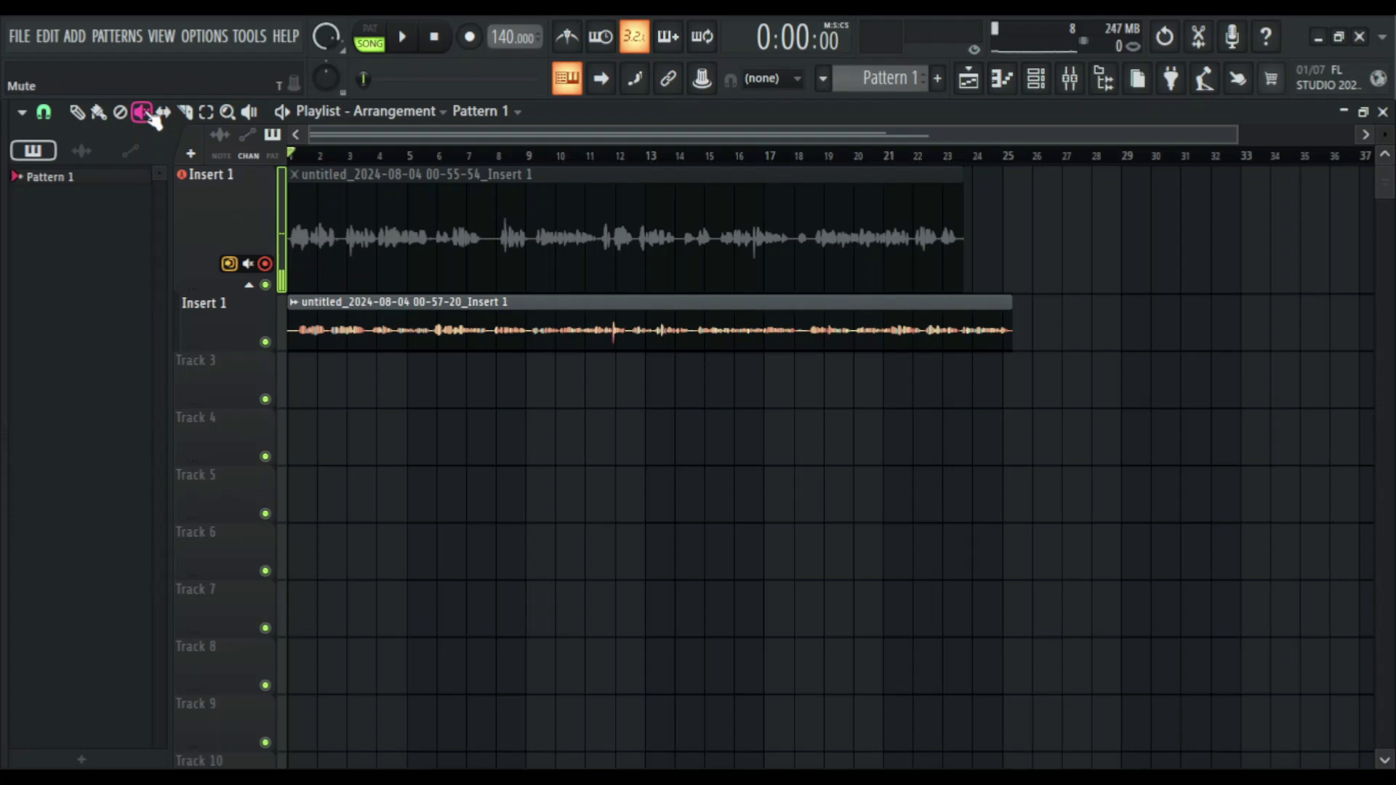
Unmute the first take's clip and briefly play both takes together
click(313, 211)
click(402, 37)
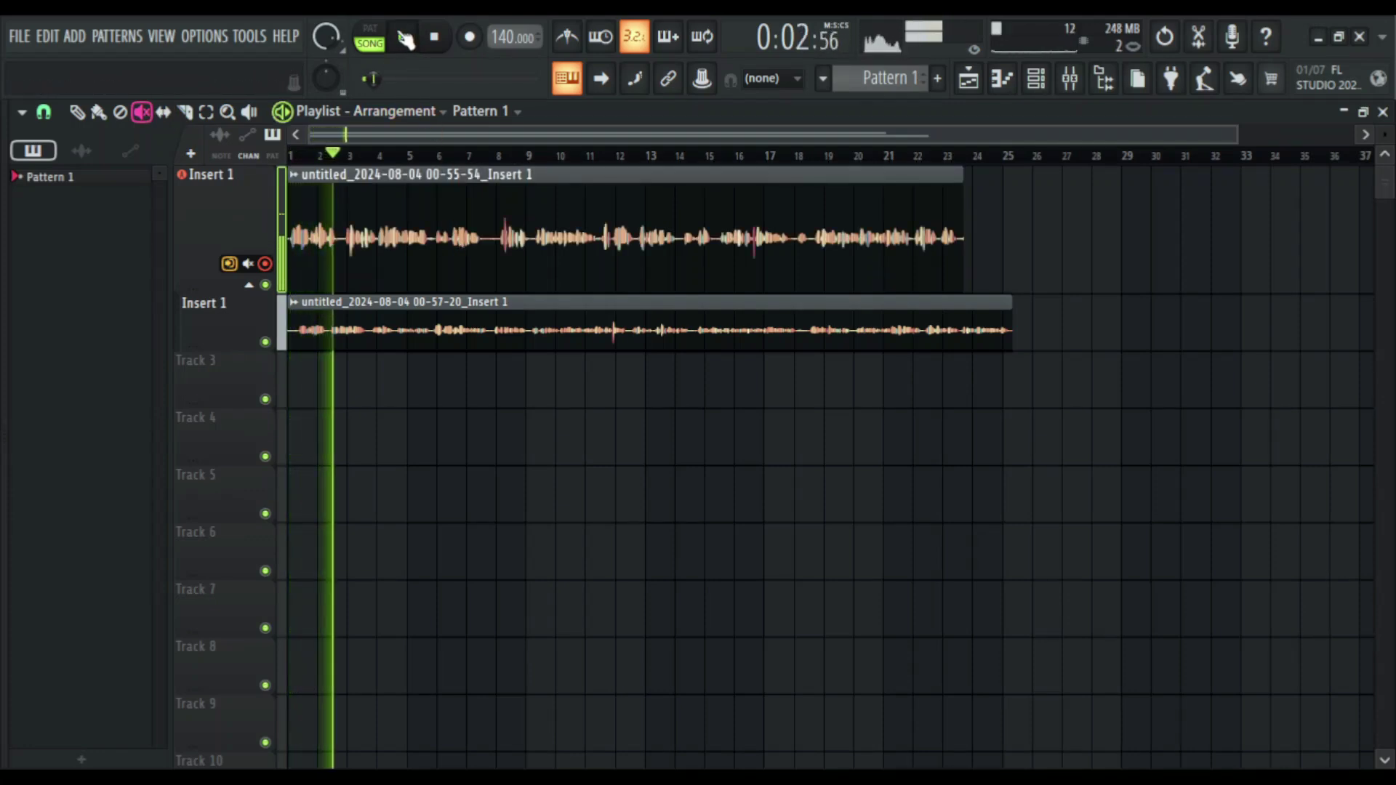
click(405, 37)
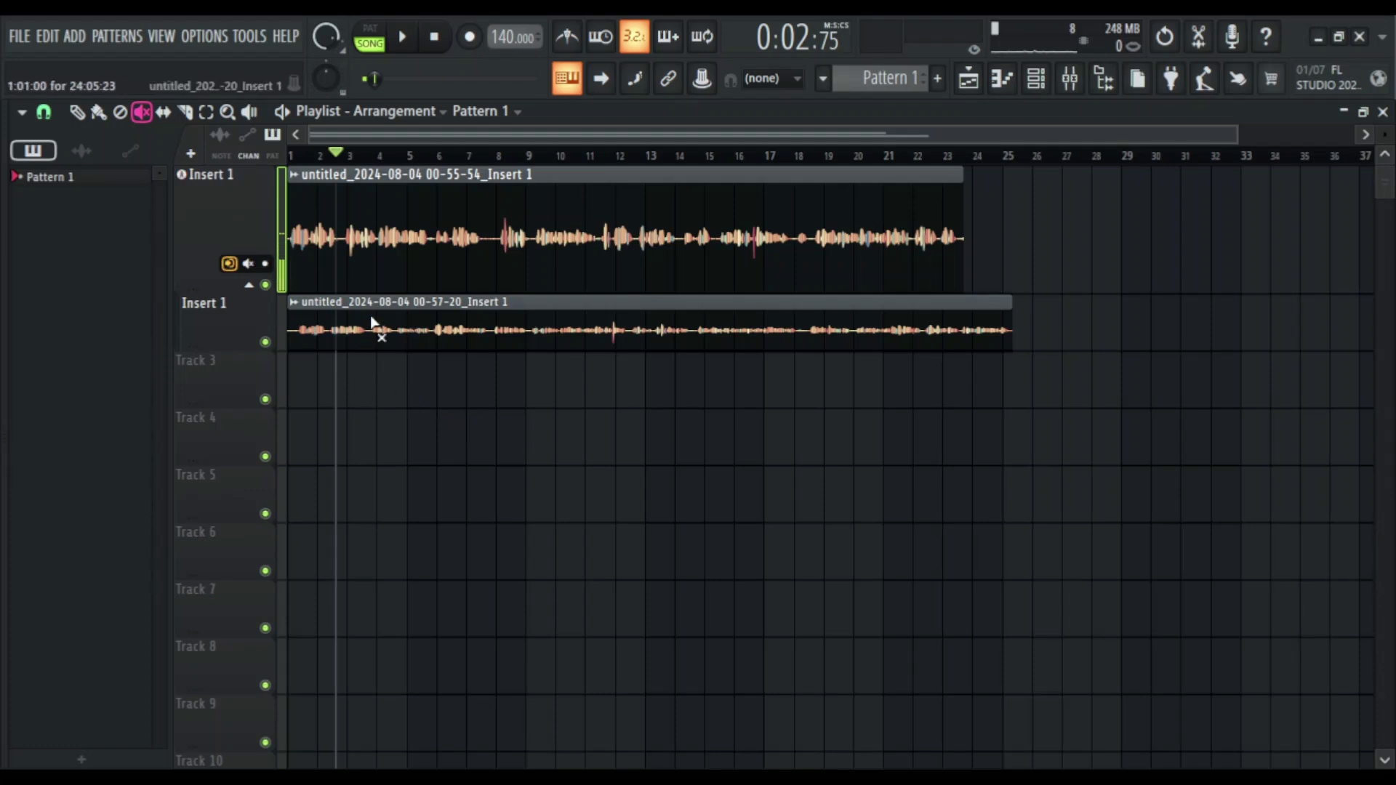
Mute the second take's clip and add Fruity Reeverb 2 in effect slot 2 of the Insert 1 mixer track
click(396, 314)
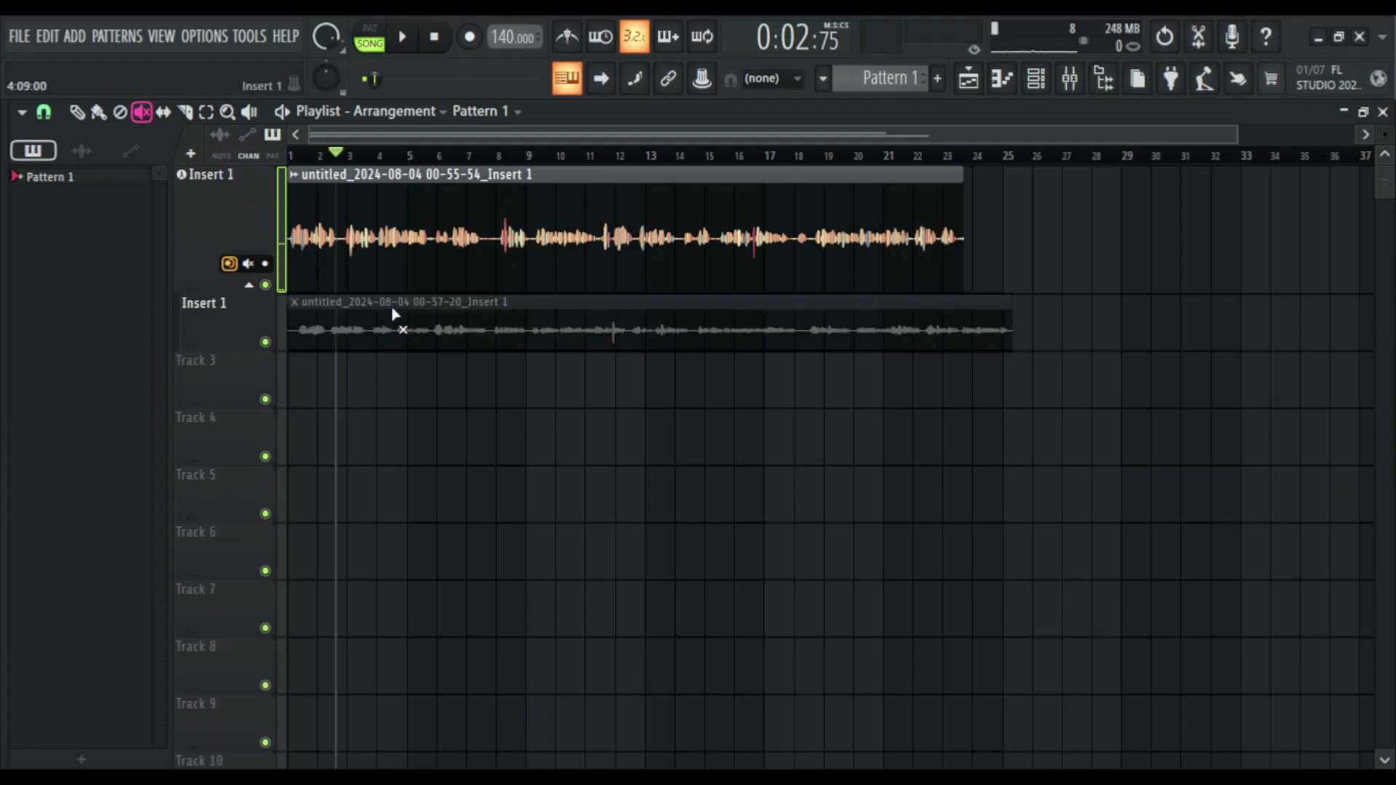
click(1070, 78)
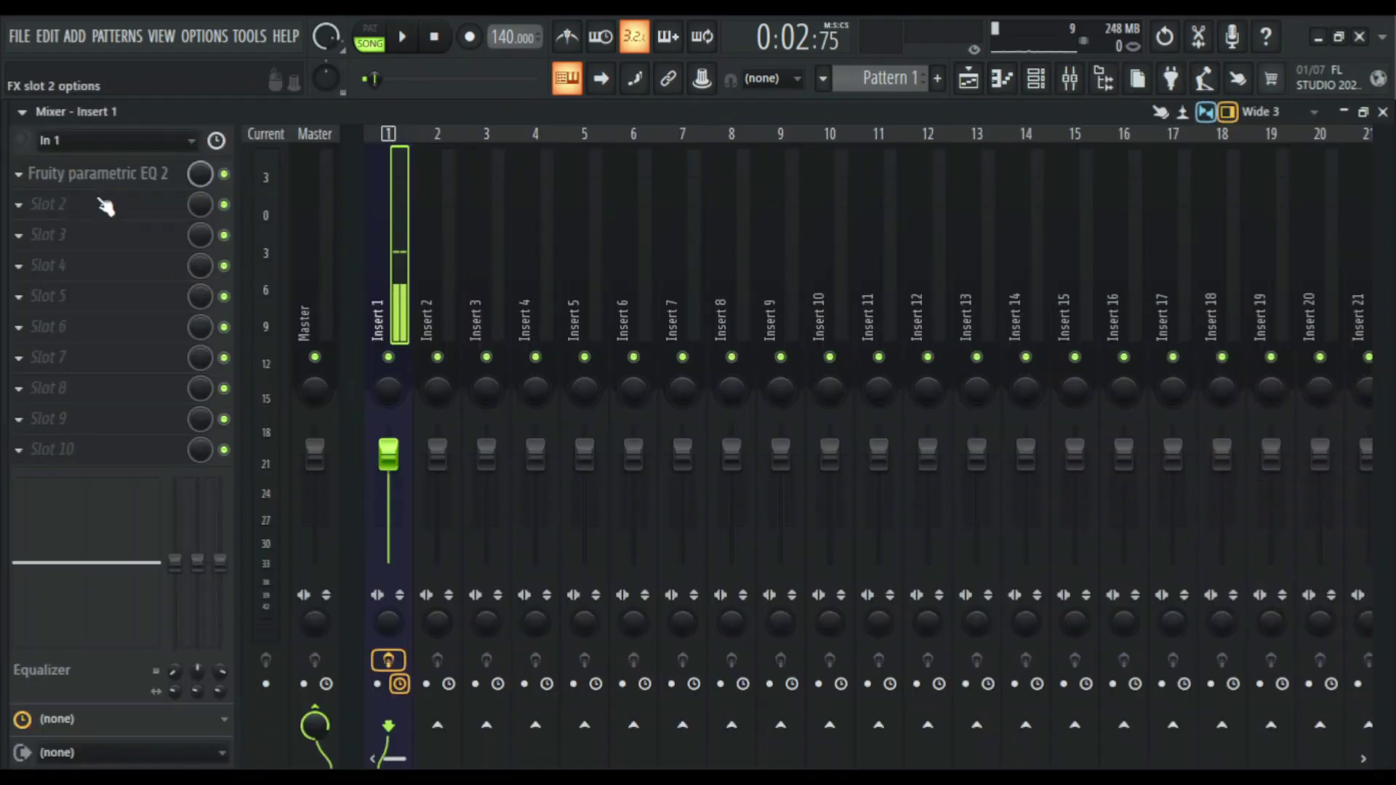
drag(106, 208, 104, 209)
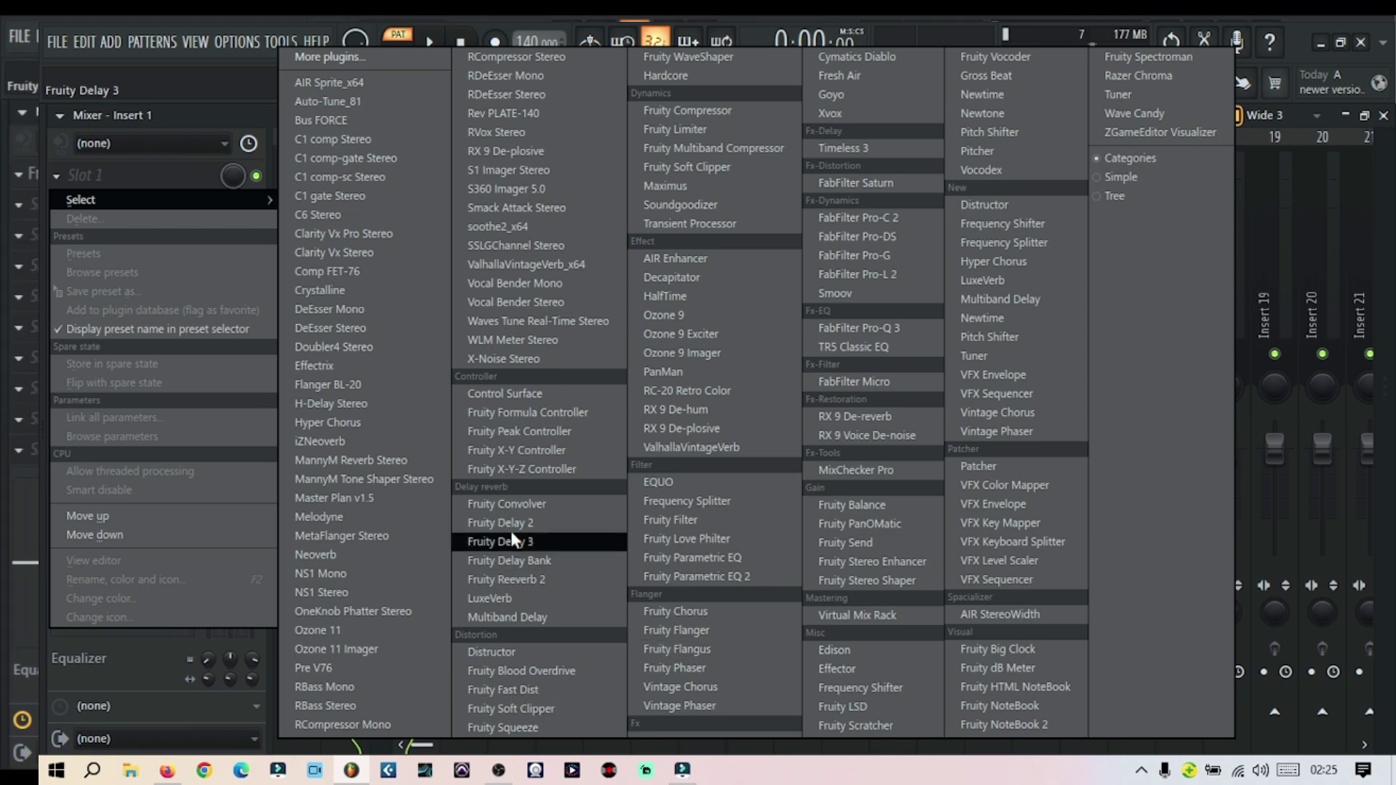
click(513, 574)
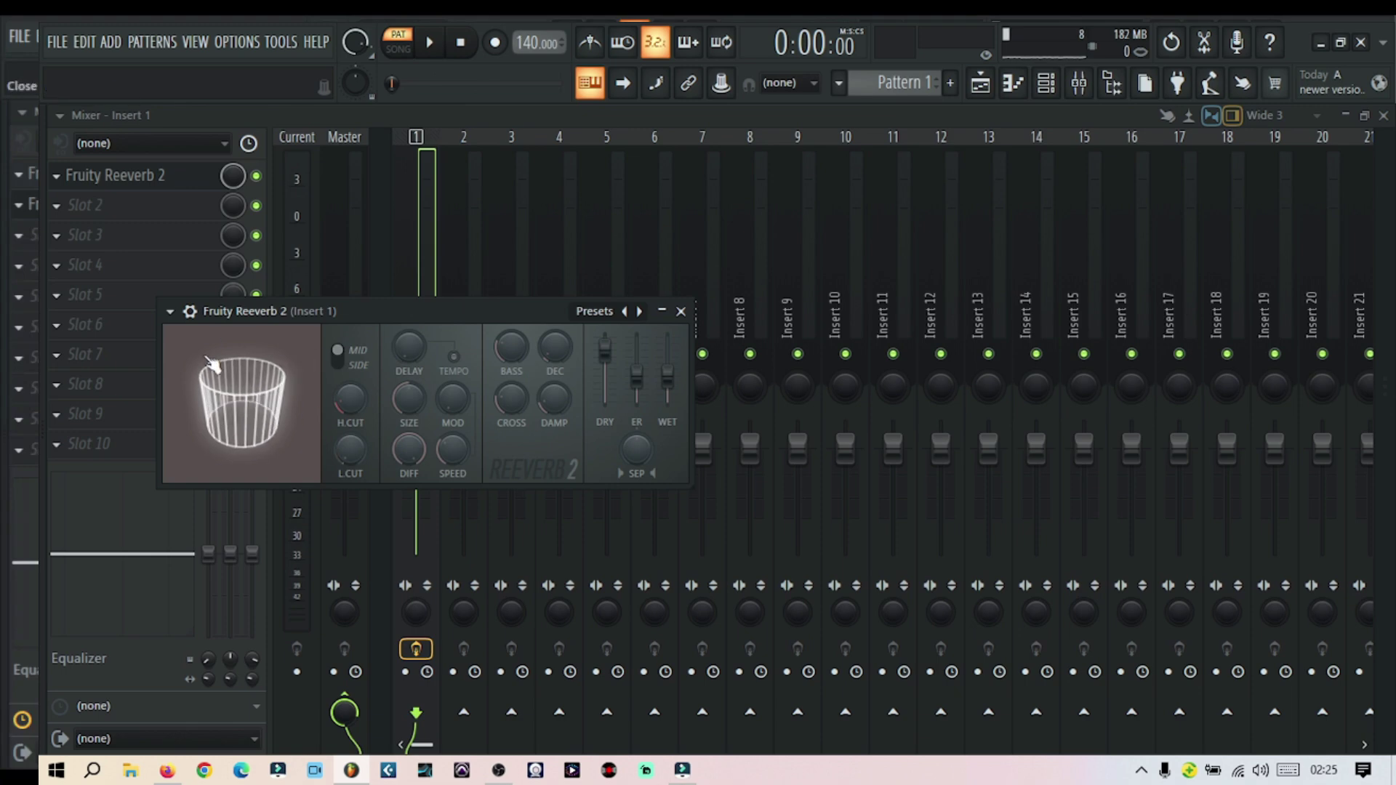
click(681, 311)
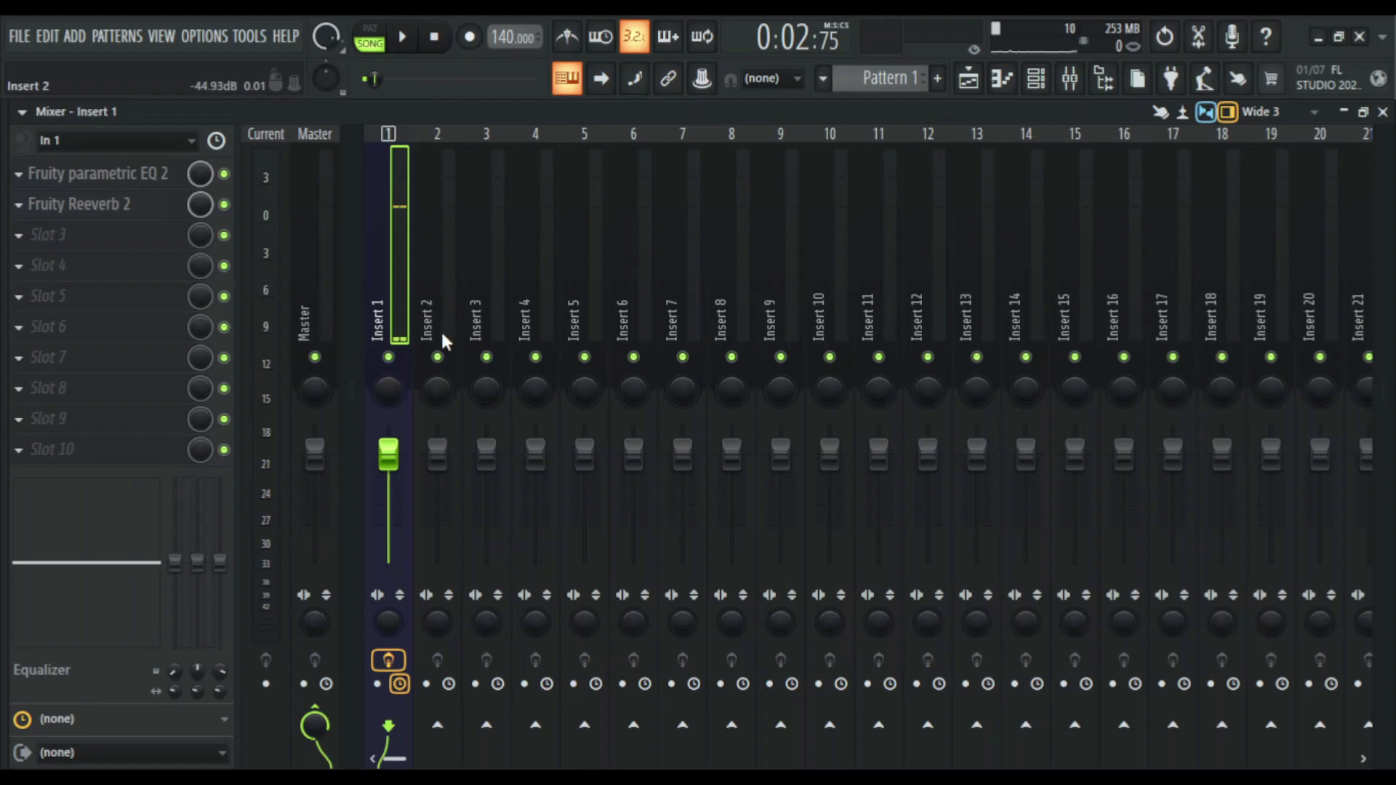
Play the first take alone in the playlist for about ten seconds and pause it
click(990, 82)
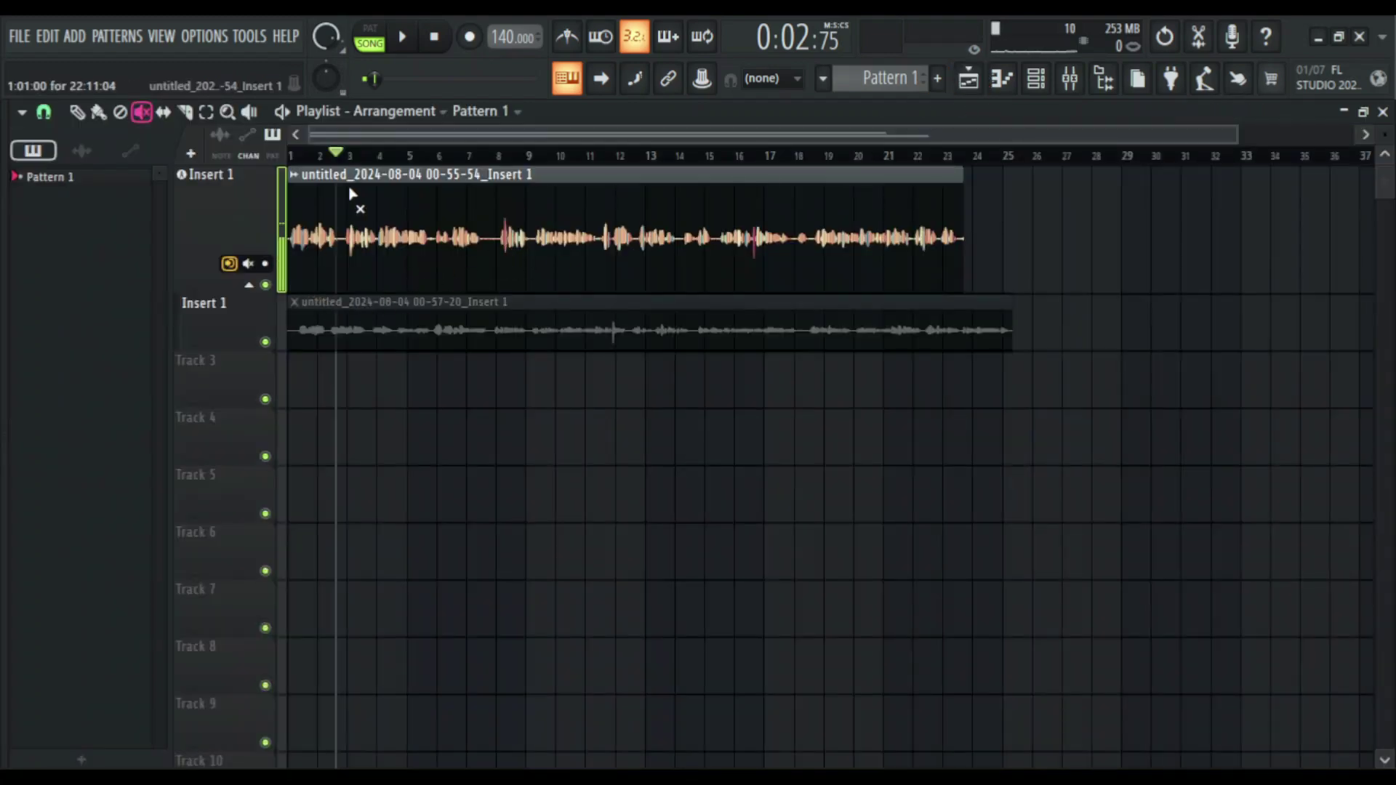
click(408, 40)
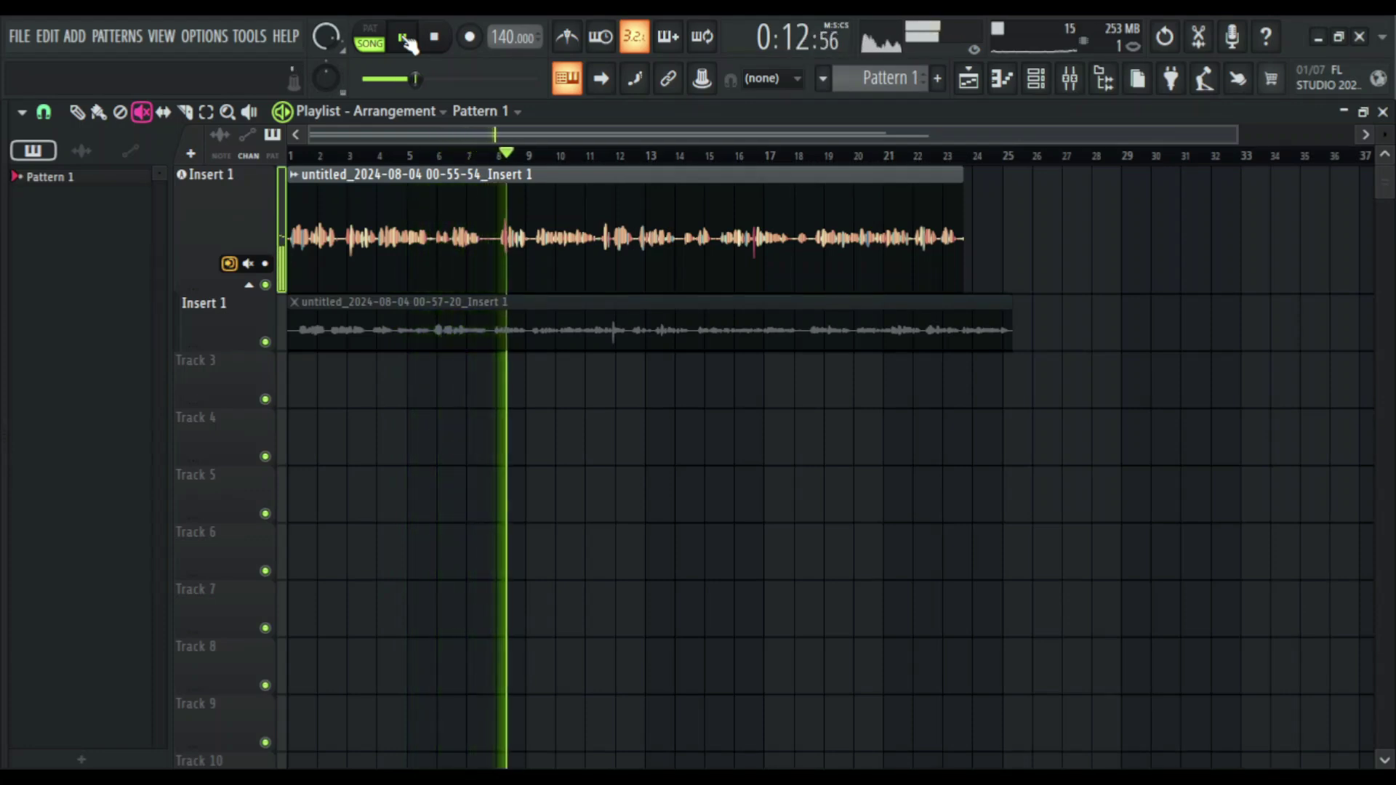
click(405, 38)
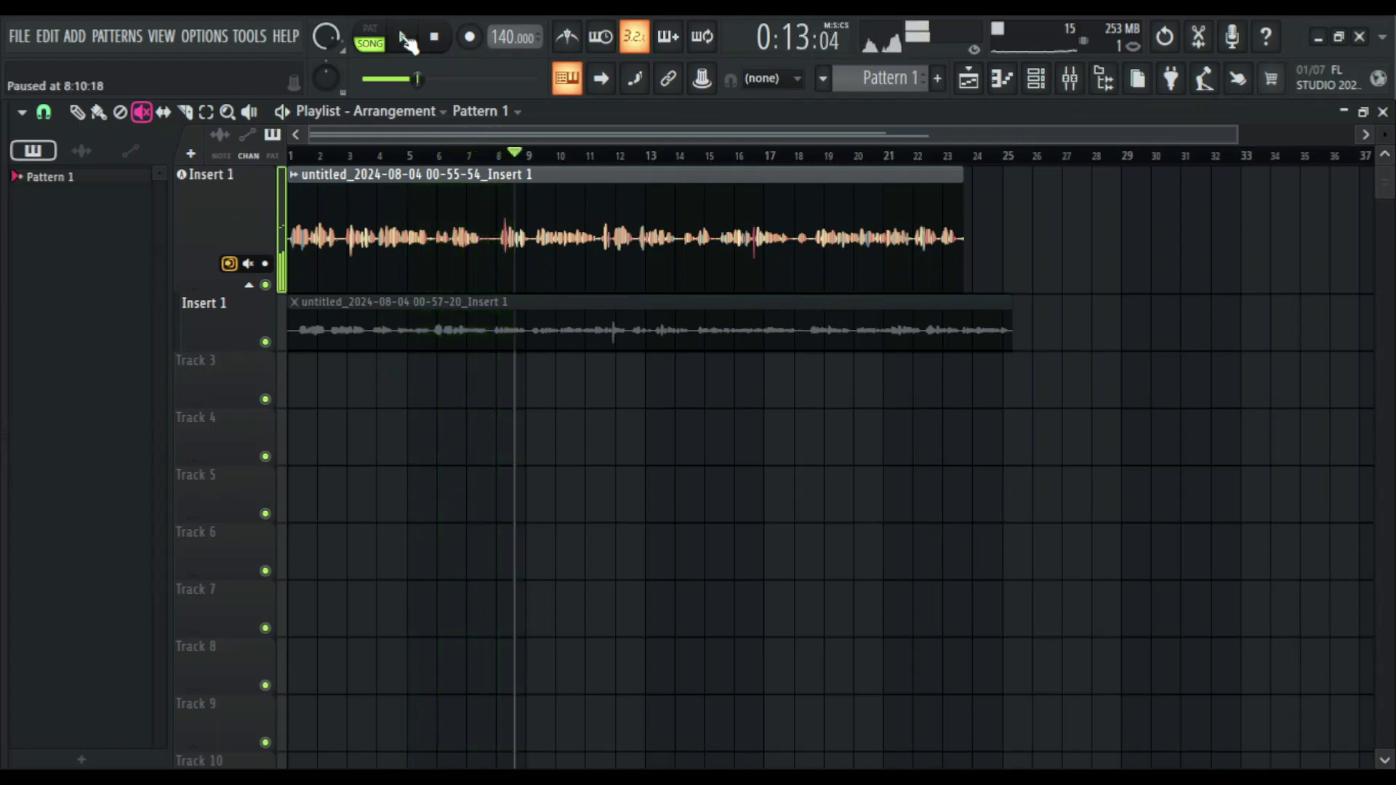
Swap the muting to play the second take alone for a few seconds, and mute its clip as well
click(141, 114)
click(516, 262)
click(379, 336)
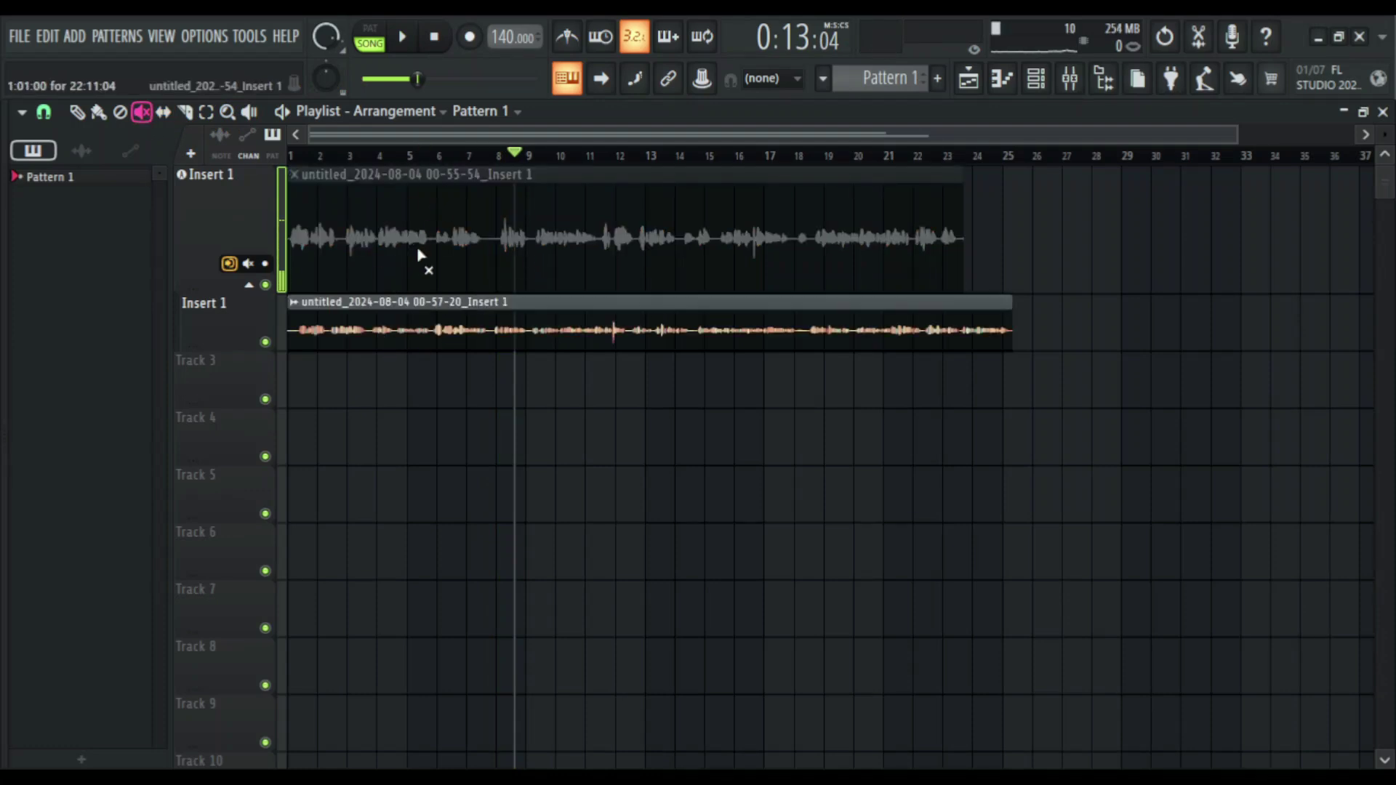
click(403, 38)
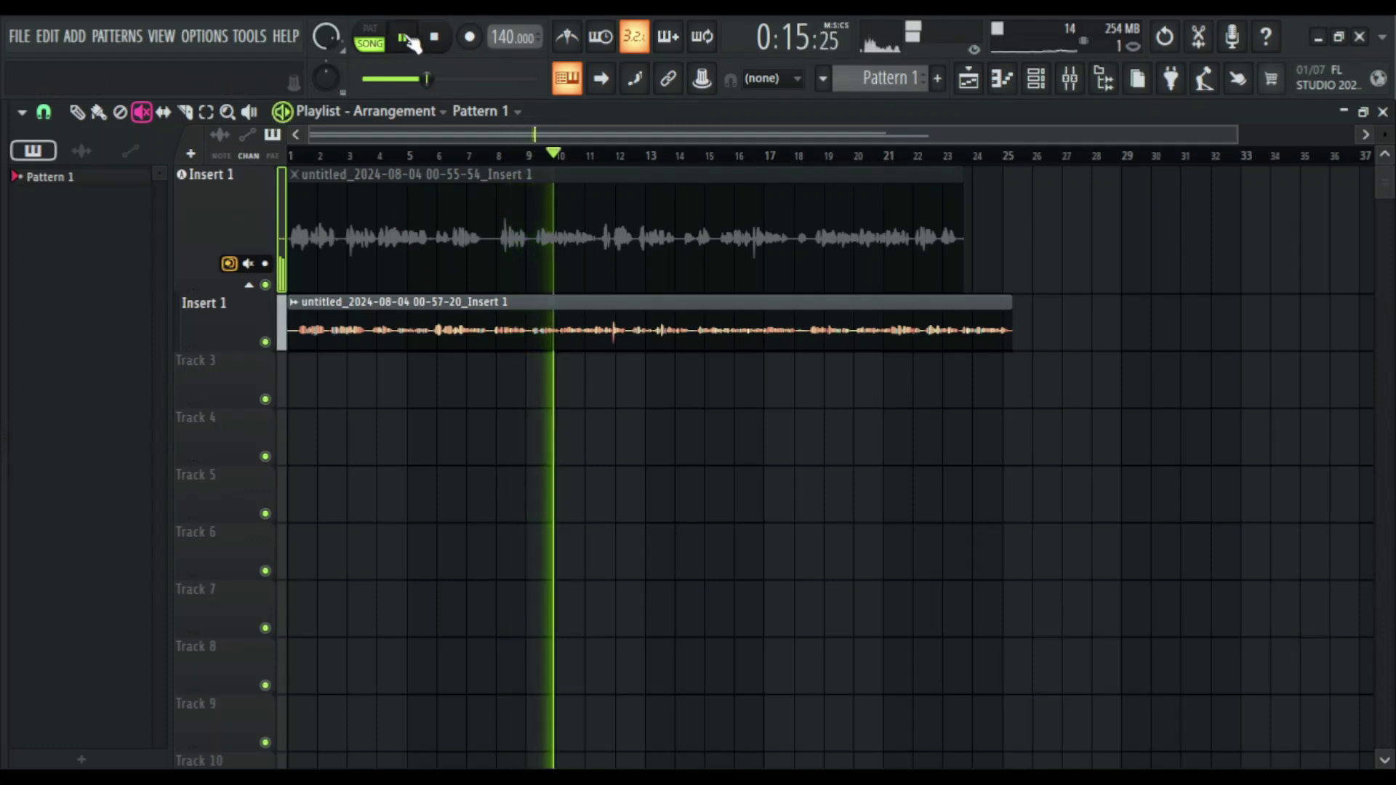
click(407, 41)
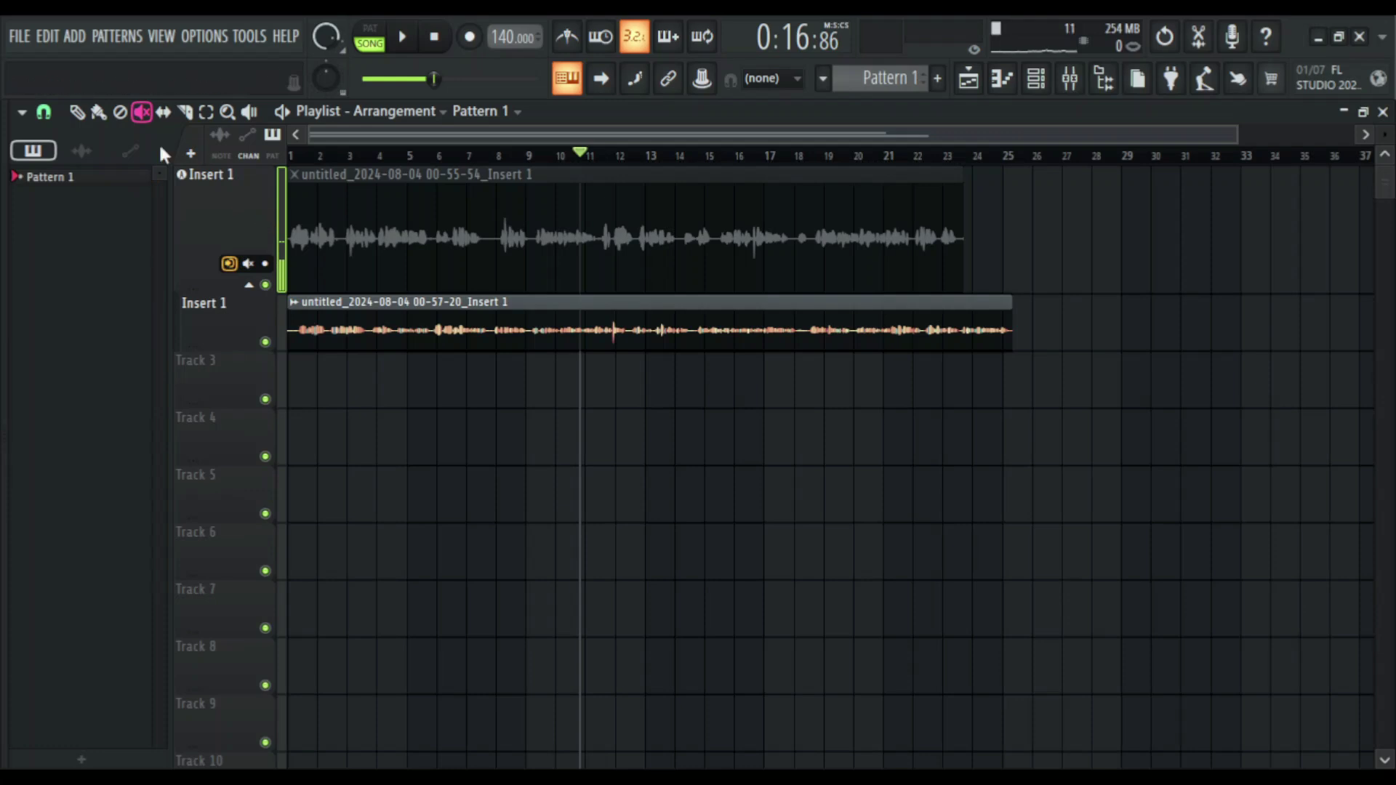
click(464, 340)
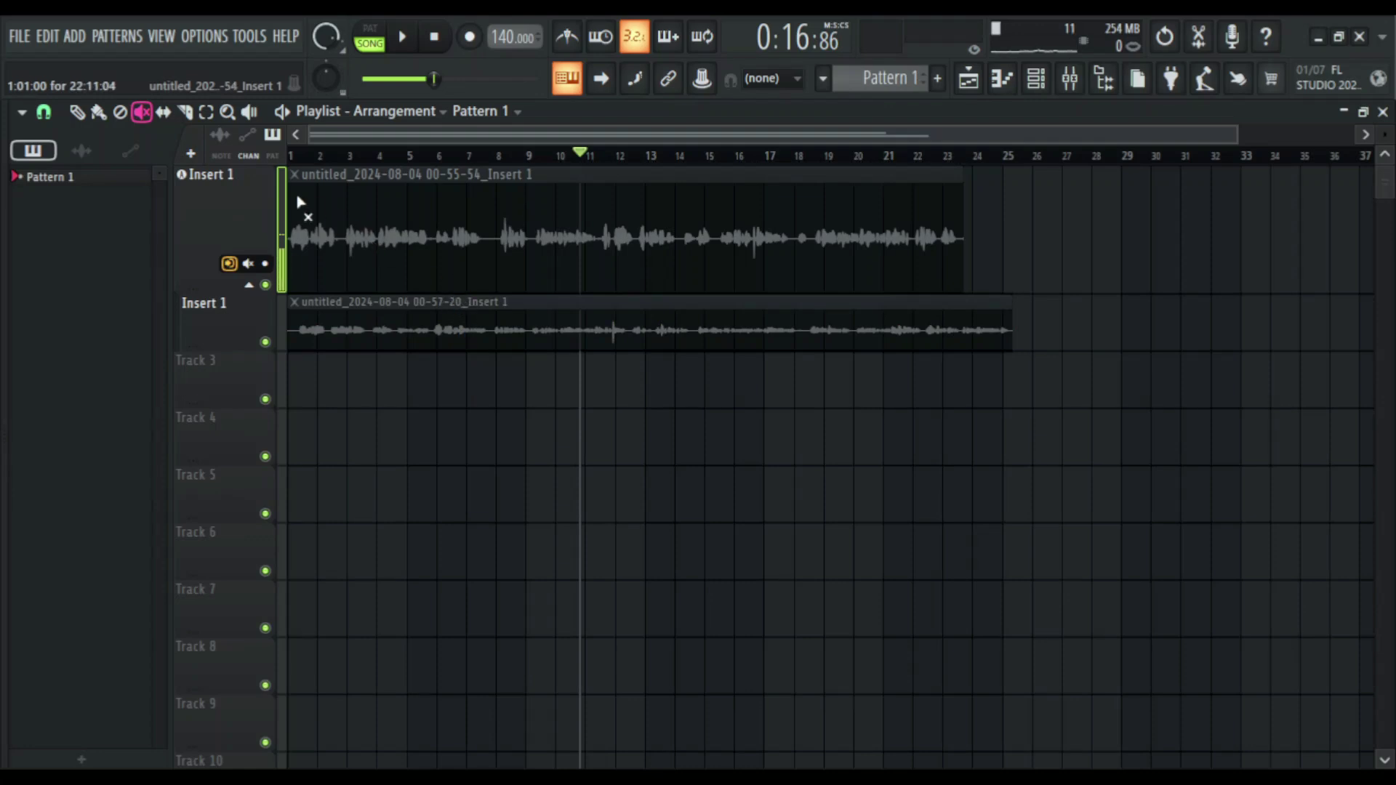
Switch to the Draw tool, clone the Insert 1 audio track below the two takes and check the clone's effects in the mixer
click(76, 112)
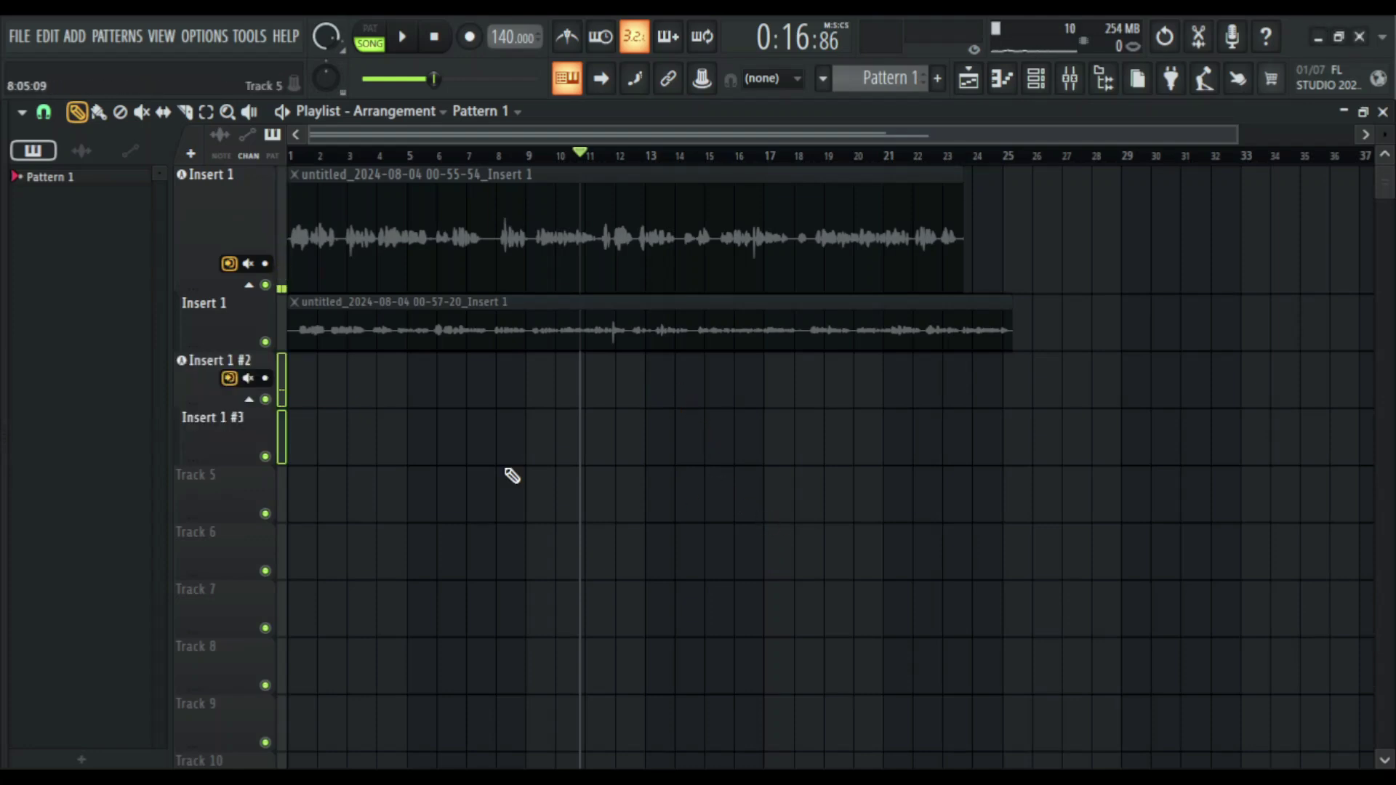
click(248, 264)
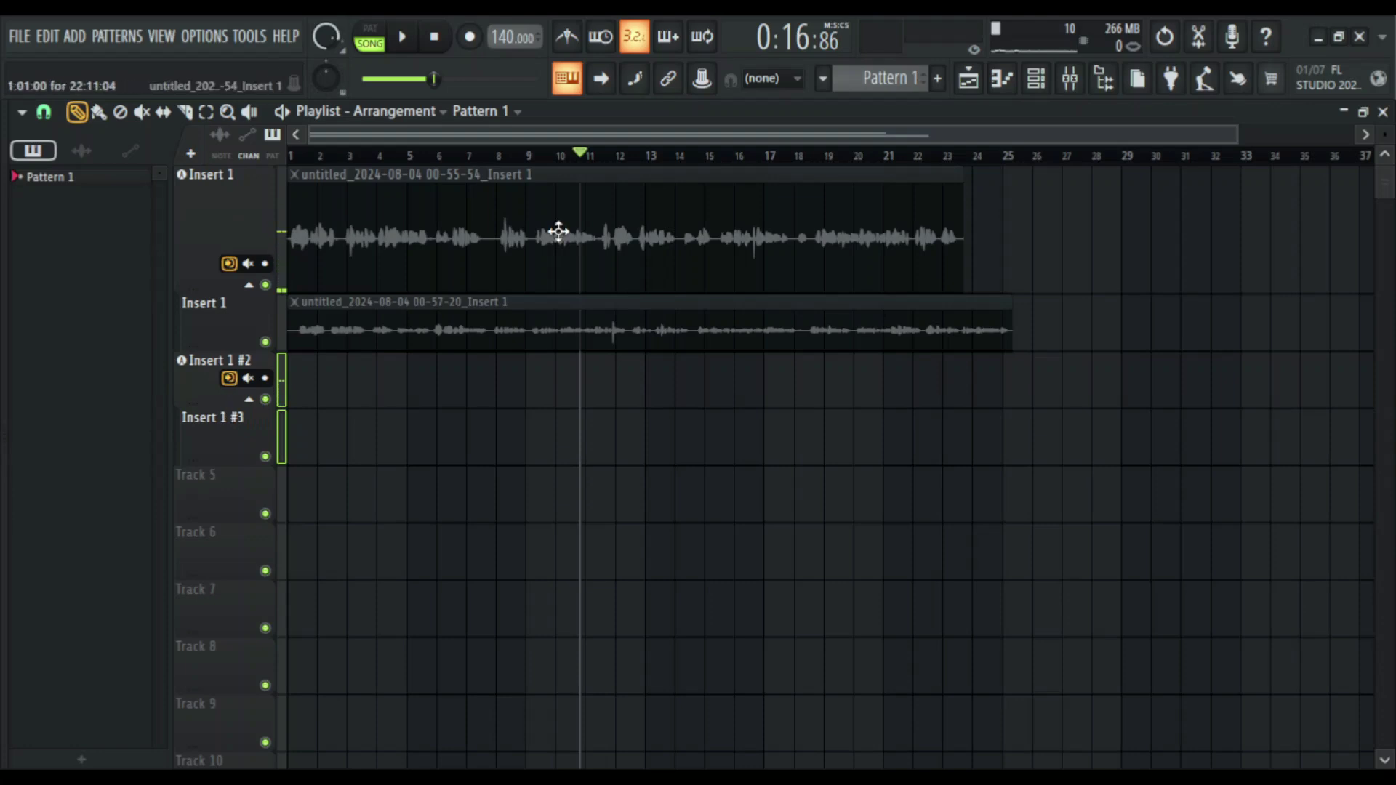
click(1072, 83)
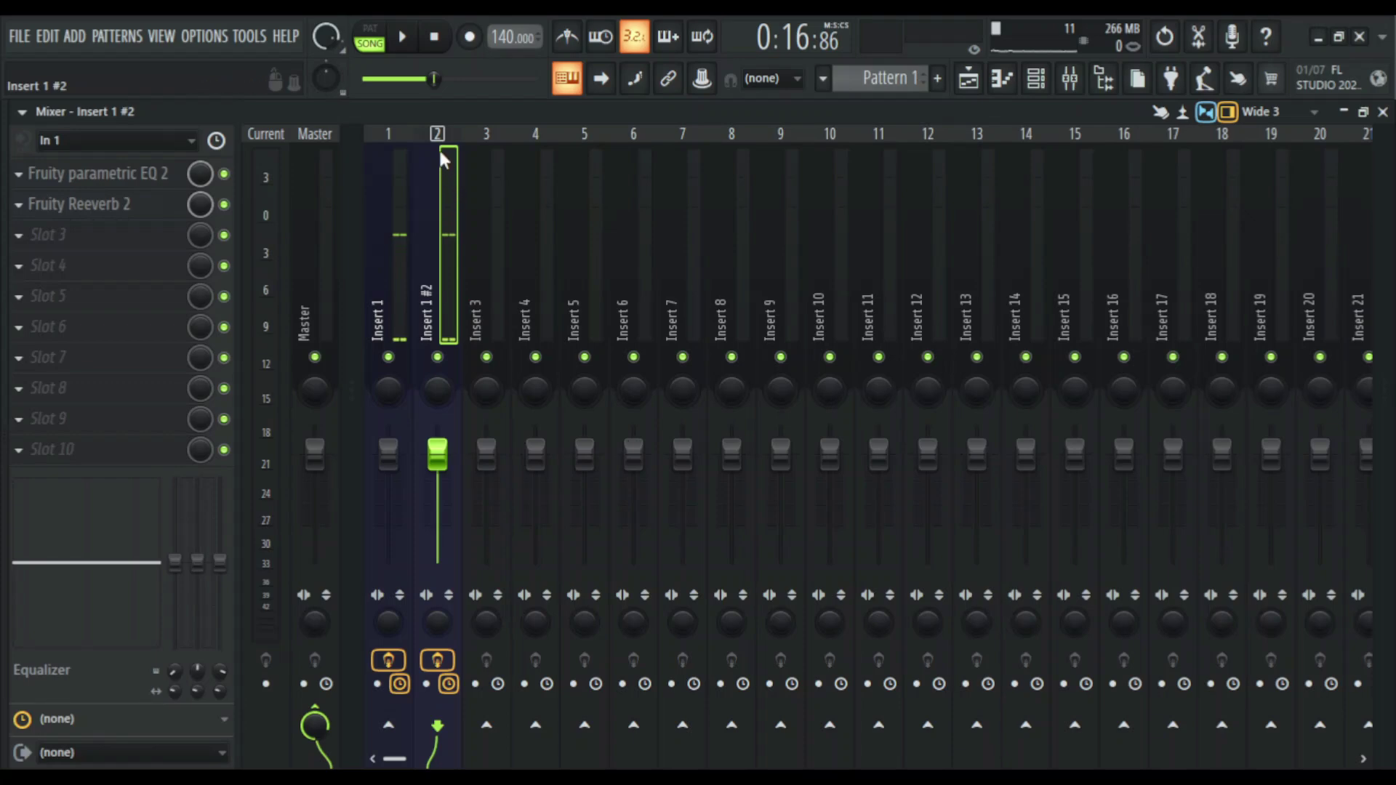
click(968, 78)
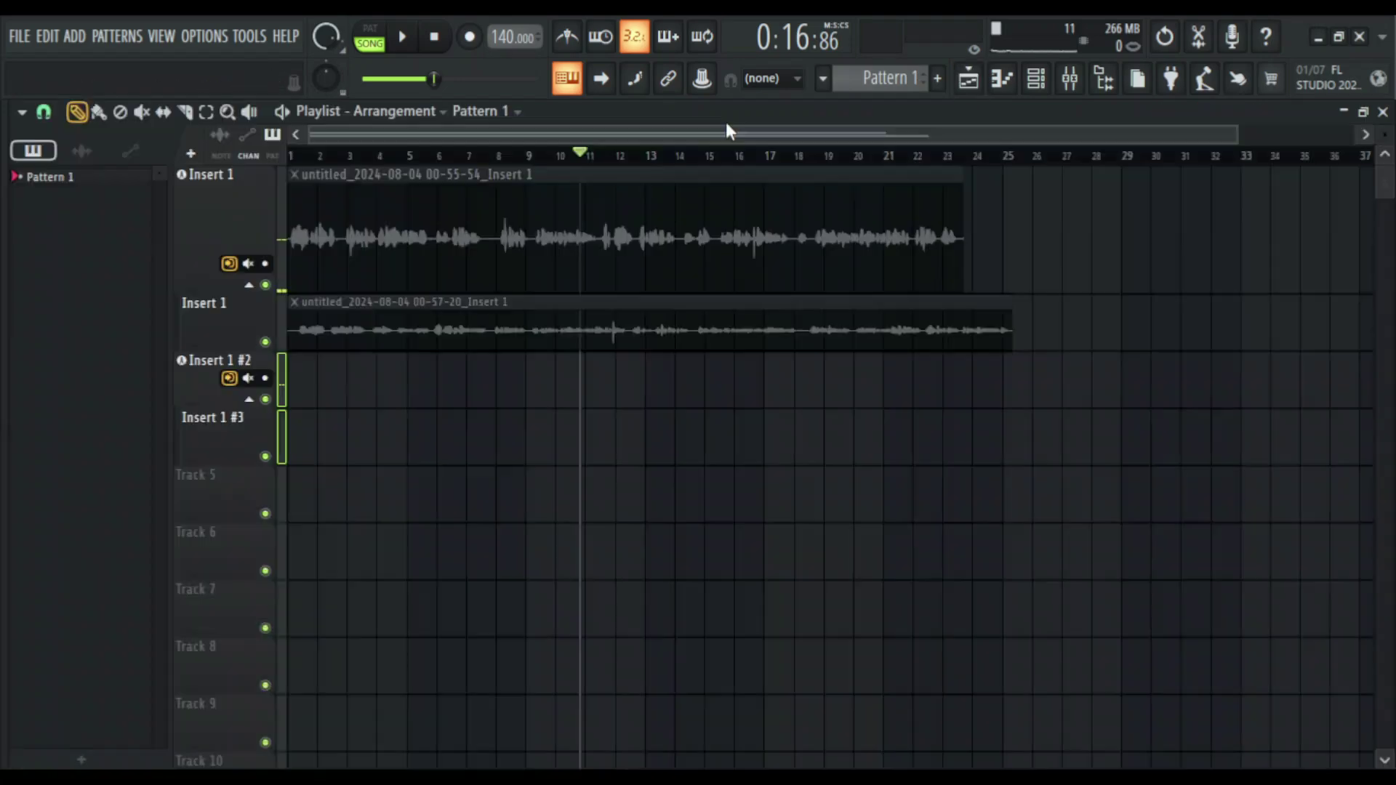